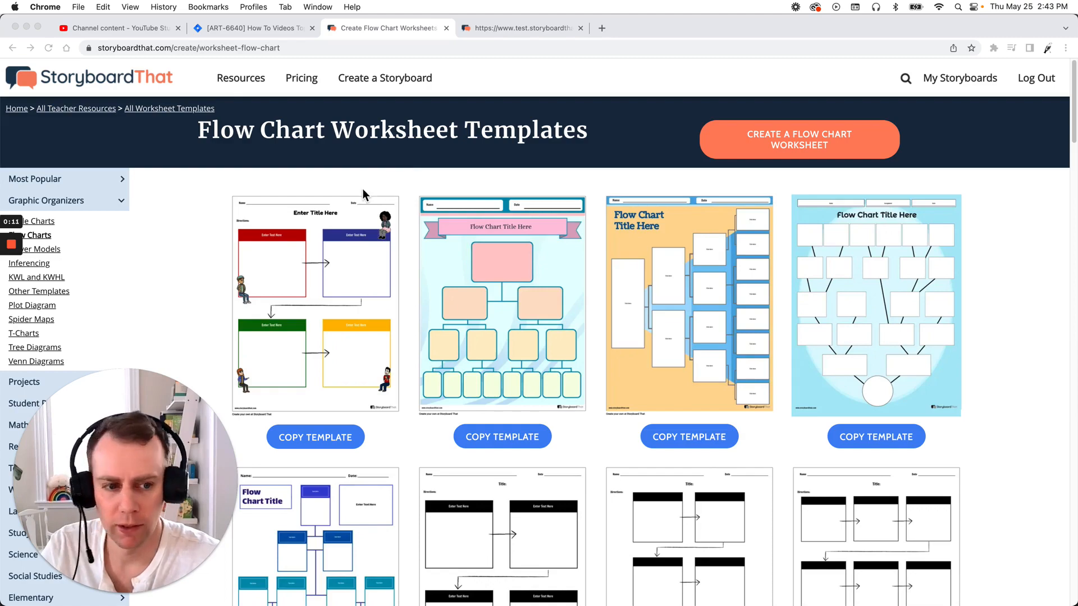
# Copy the flow chart worksheet template with blue-to-teal tiered boxes, a title box and a text box.
pyautogui.scroll(-3, 353, 190)
pyautogui.scroll(-3, 351, 186)
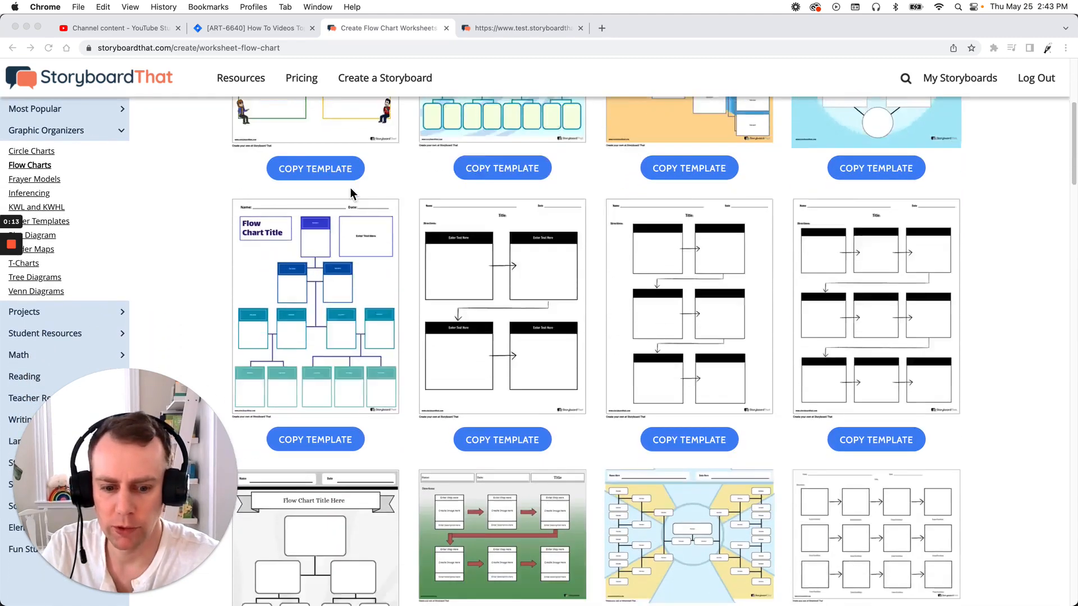
pyautogui.scroll(5, 599, 221)
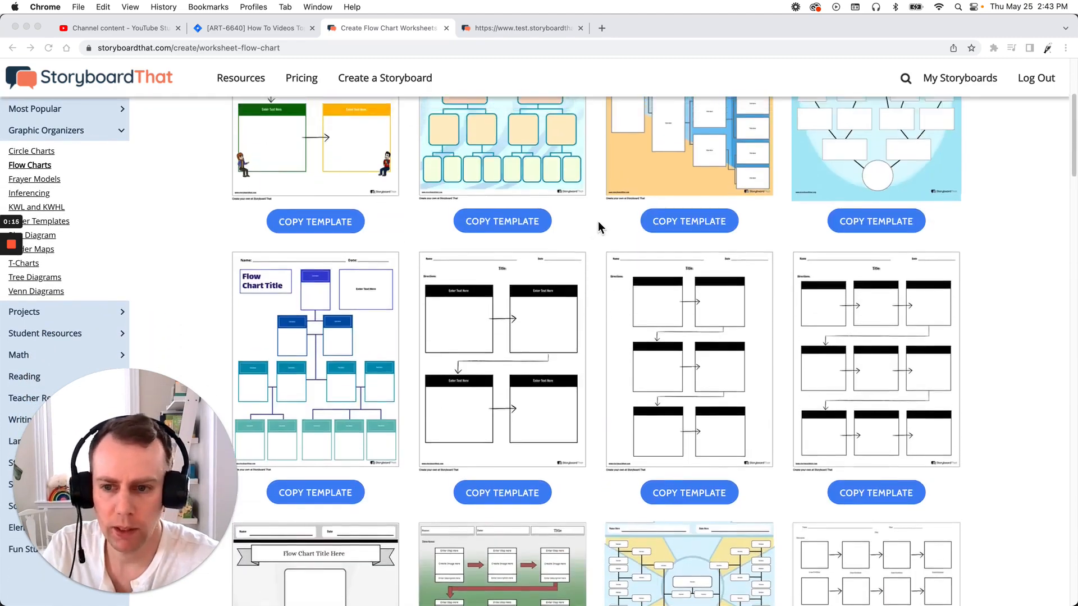
pyautogui.scroll(-3, 432, 269)
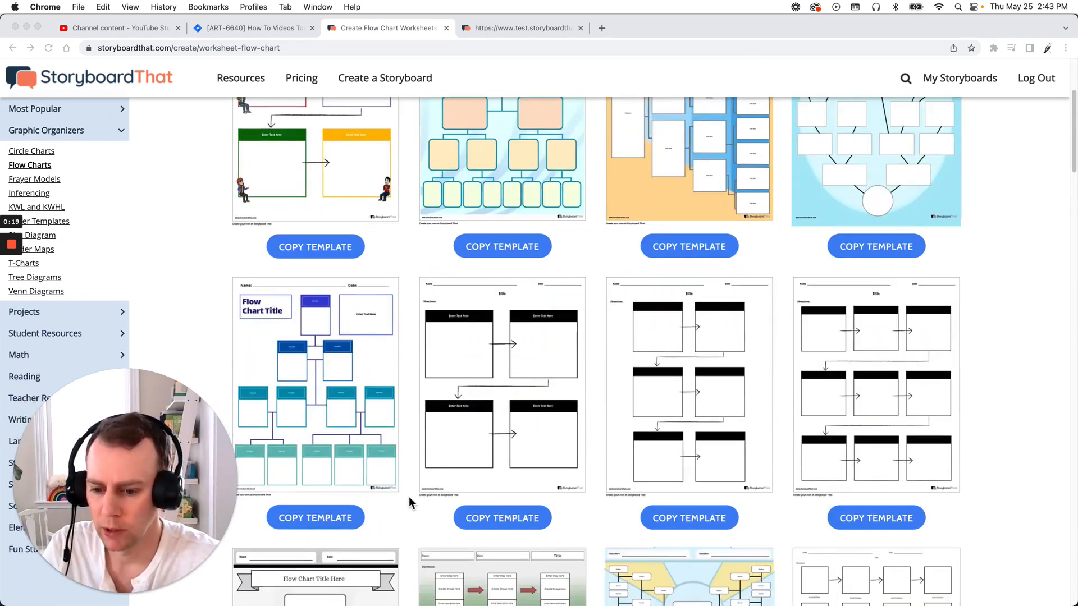
pyautogui.click(314, 519)
pyautogui.click(312, 522)
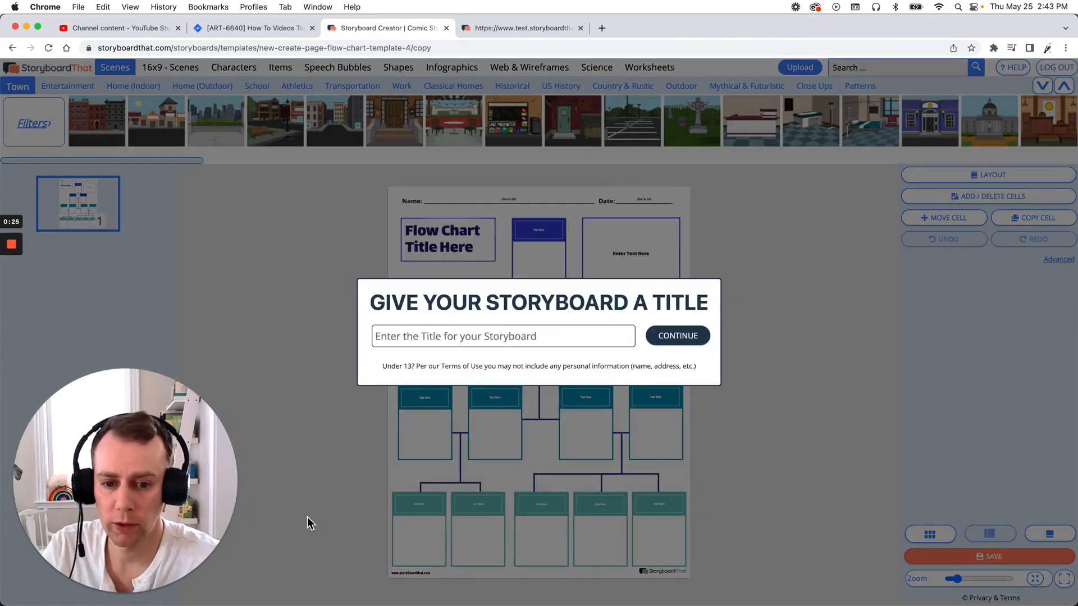
# Title the new storyboard "Template 1" and continue to the editor.
pyautogui.click(460, 344)
pyautogui.write('Temapl')
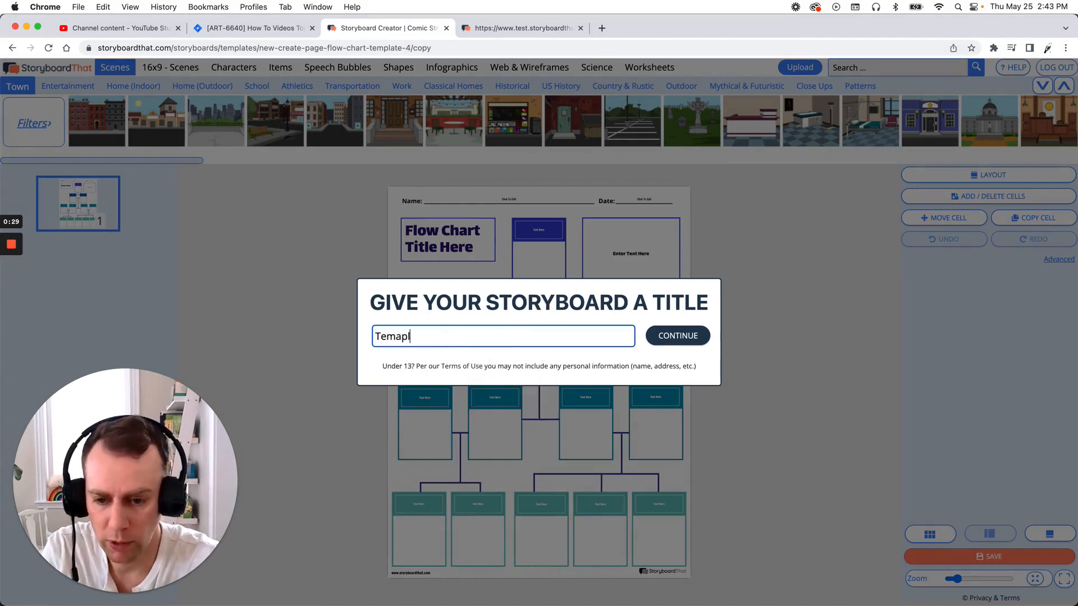
pyautogui.press('BackSpace')
pyautogui.press('BackSpace')
pyautogui.press('BackSpace')
pyautogui.write('plate 1')
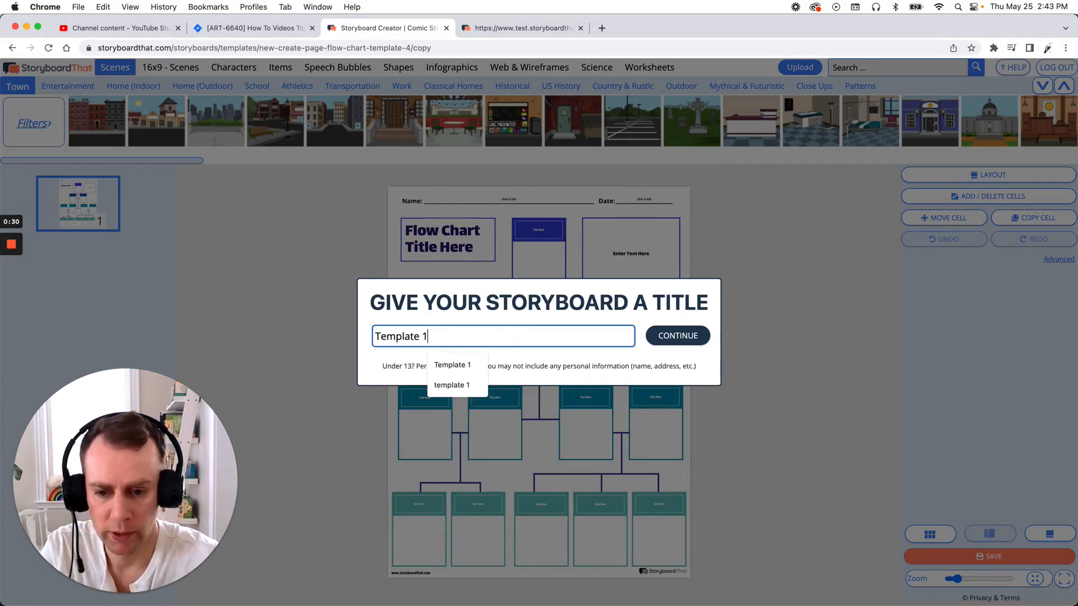
pyautogui.click(660, 339)
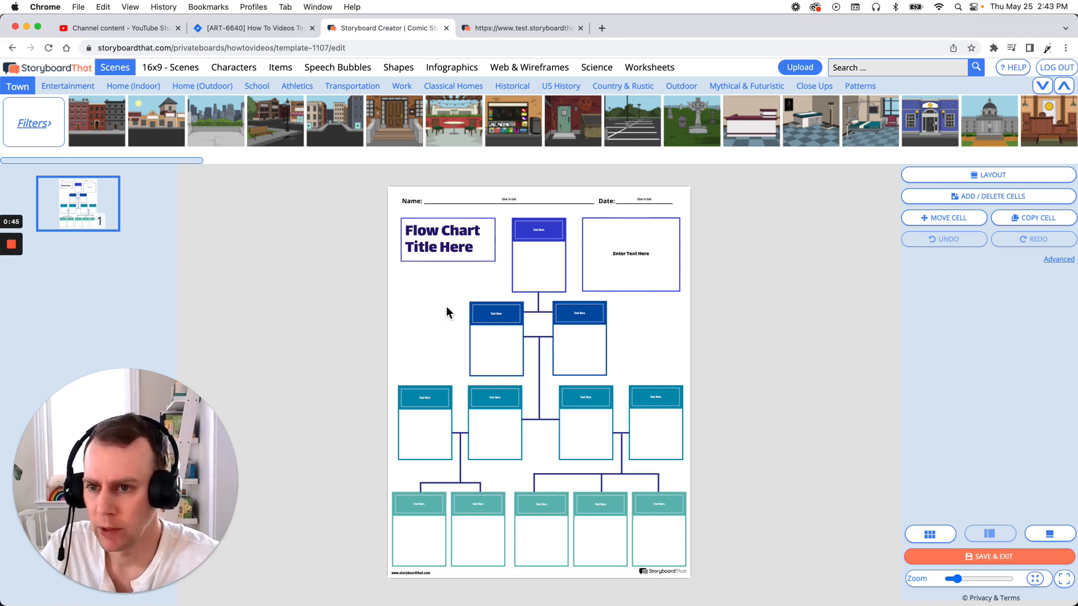
# Filter the Jobs characters to show only Construction & Repair.
pyautogui.click(255, 70)
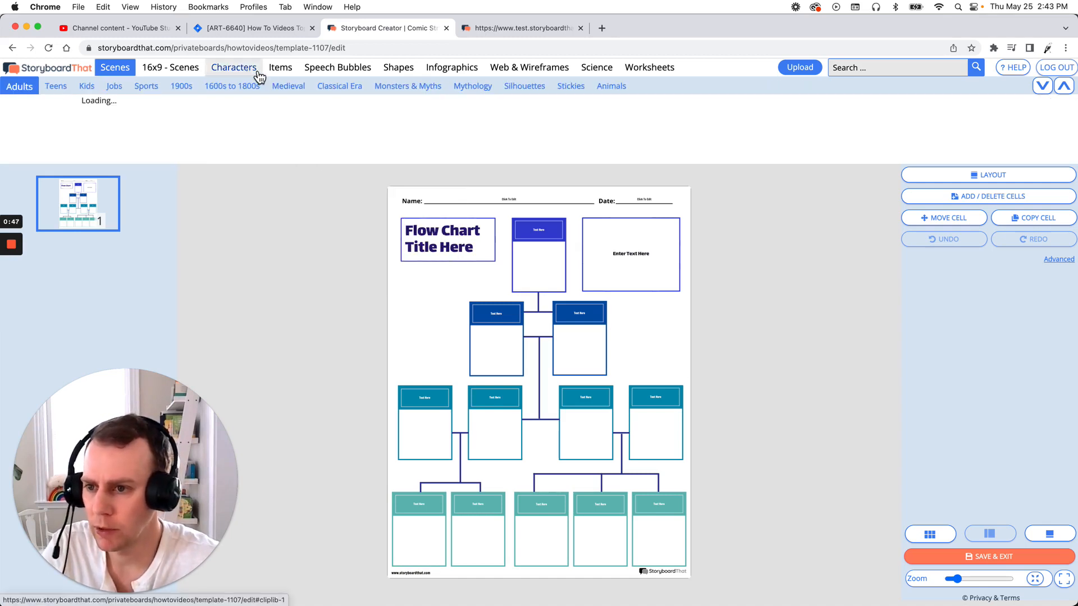
pyautogui.click(114, 87)
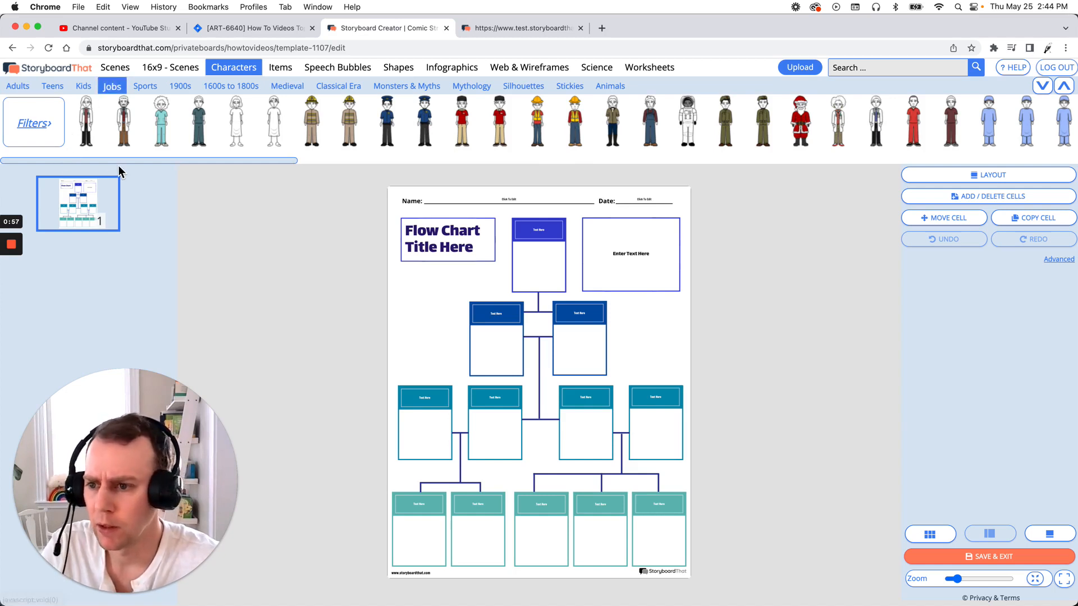
pyautogui.moveTo(119, 161); pyautogui.dragTo(67, 166)
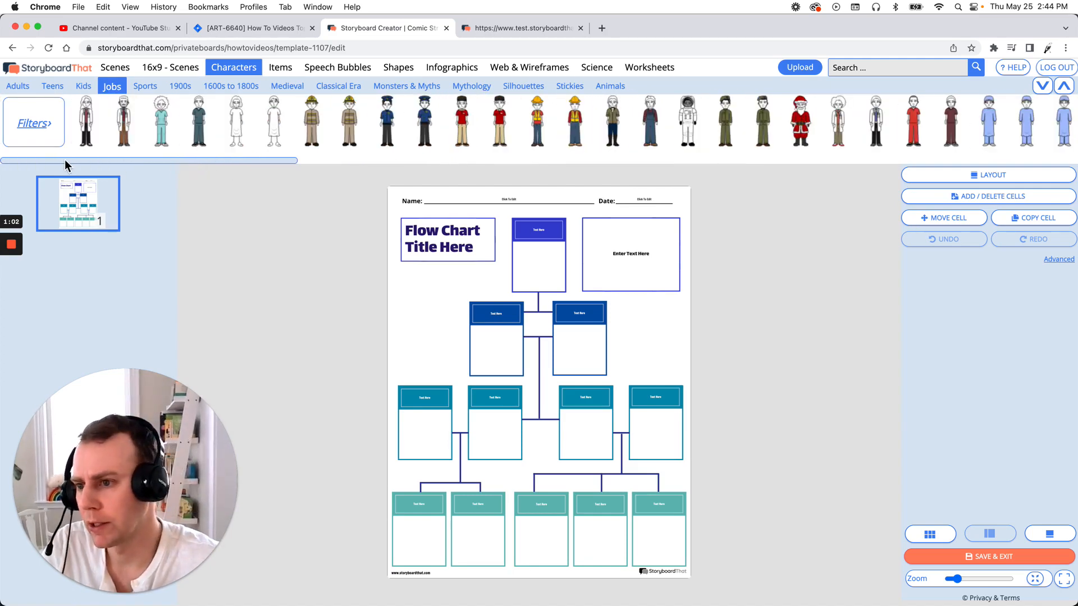
pyautogui.click(51, 129)
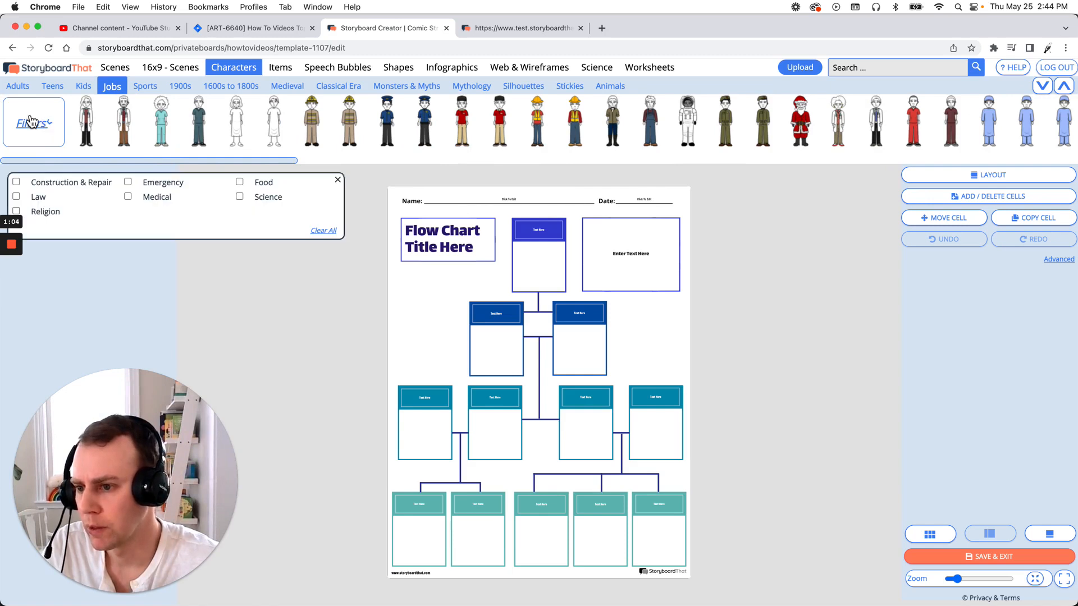
pyautogui.click(16, 183)
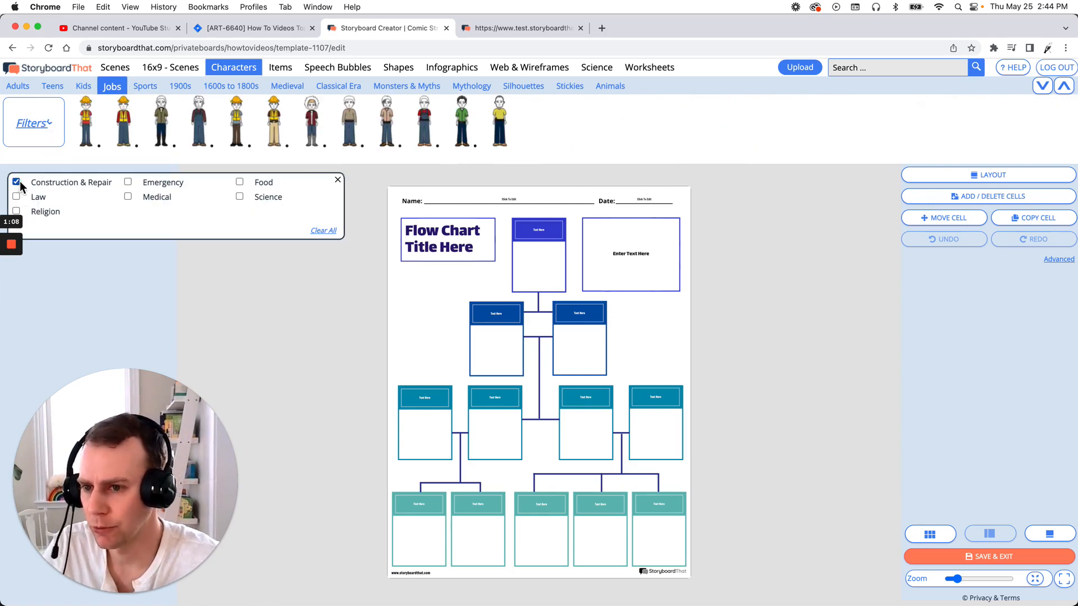
# Add the construction worker with the orange hard hat, yellow vest and tan pants below the flow chart's title box.
pyautogui.moveTo(76, 147)
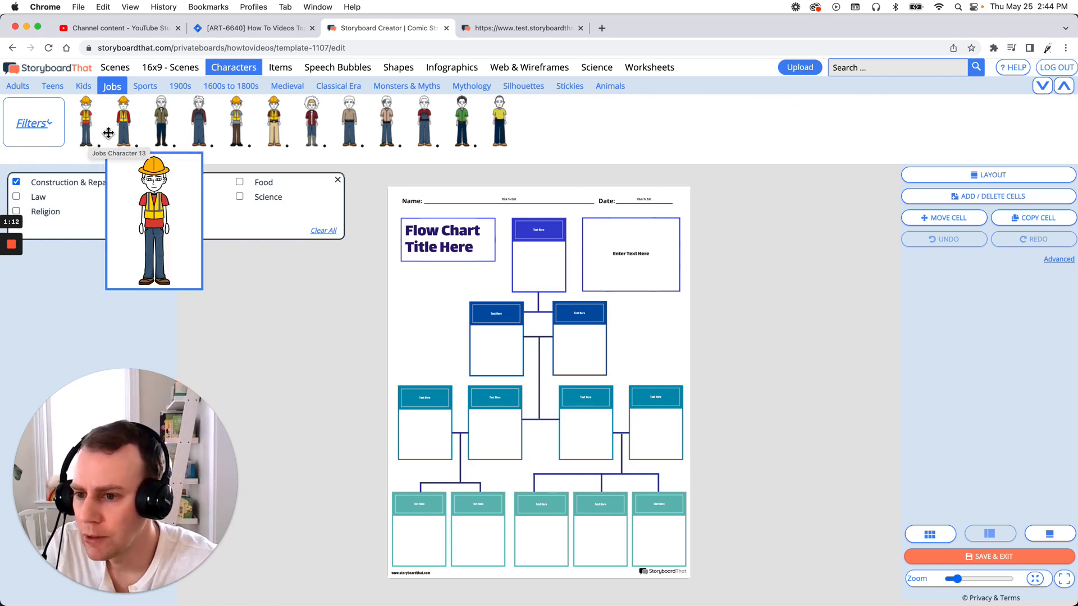
pyautogui.moveTo(151, 133)
pyautogui.moveTo(284, 121)
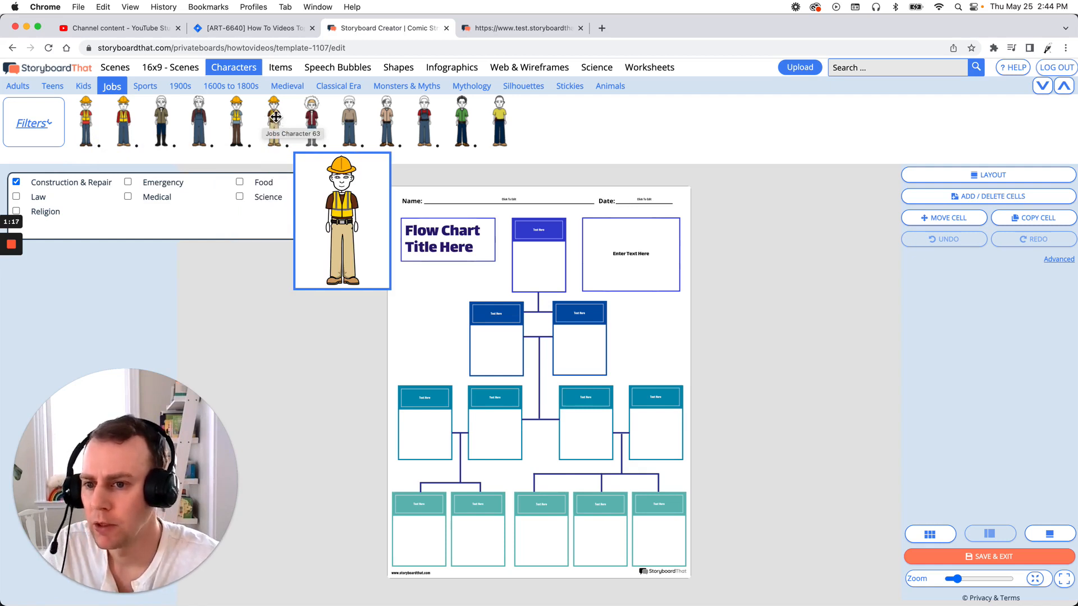
pyautogui.moveTo(275, 117); pyautogui.dragTo(432, 317)
# Pose the worker facing right with left hand on hip, right arm extended, head turned, brown skin and a smiling expression.
pyautogui.doubleClick(432, 322)
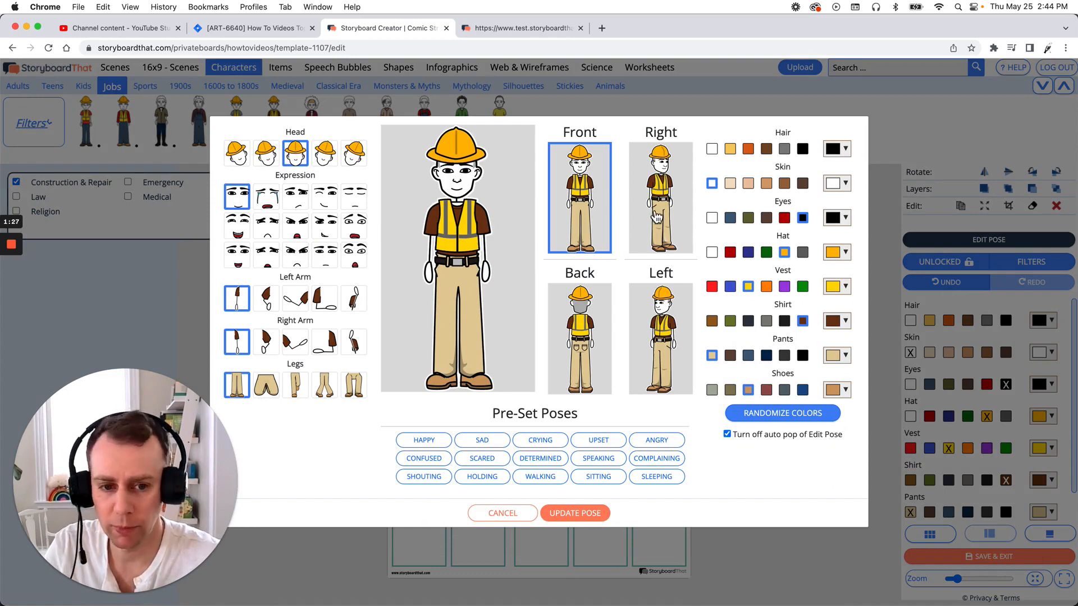
pyautogui.click(656, 217)
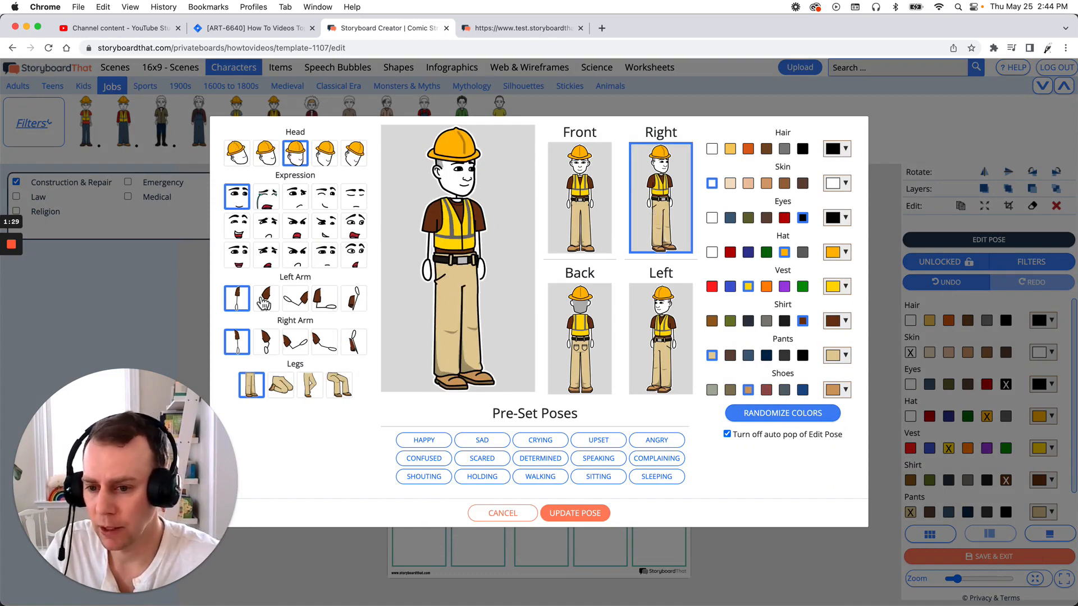
pyautogui.click(266, 303)
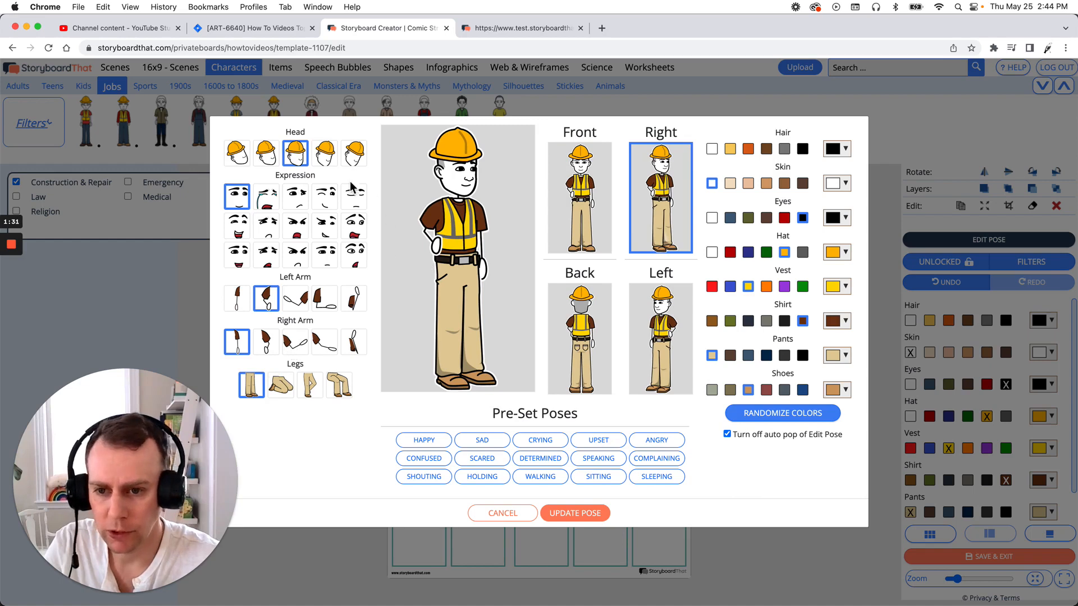
pyautogui.click(271, 158)
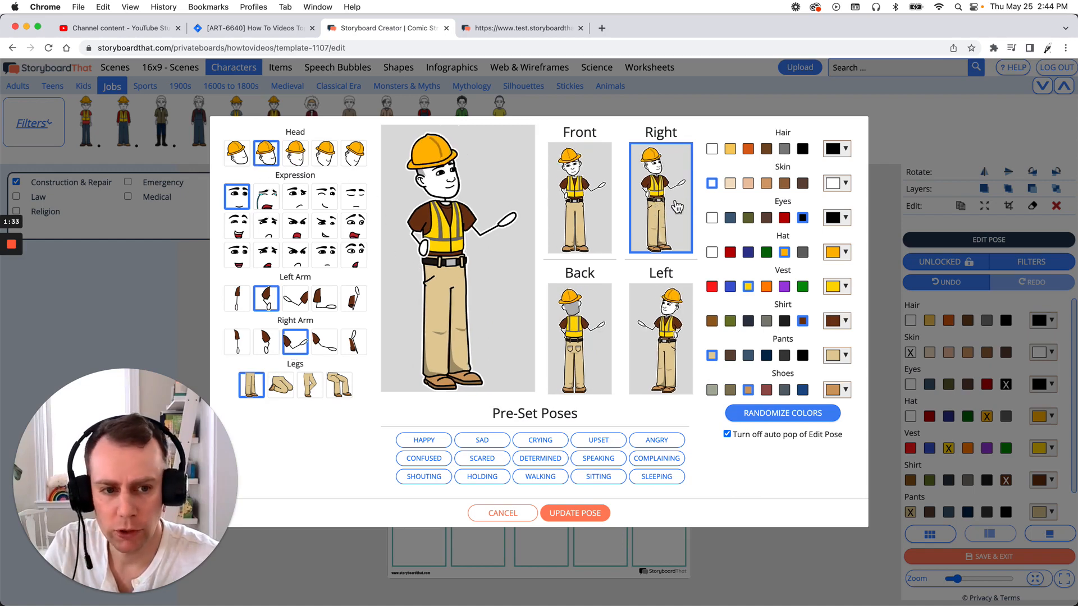
pyautogui.click(781, 186)
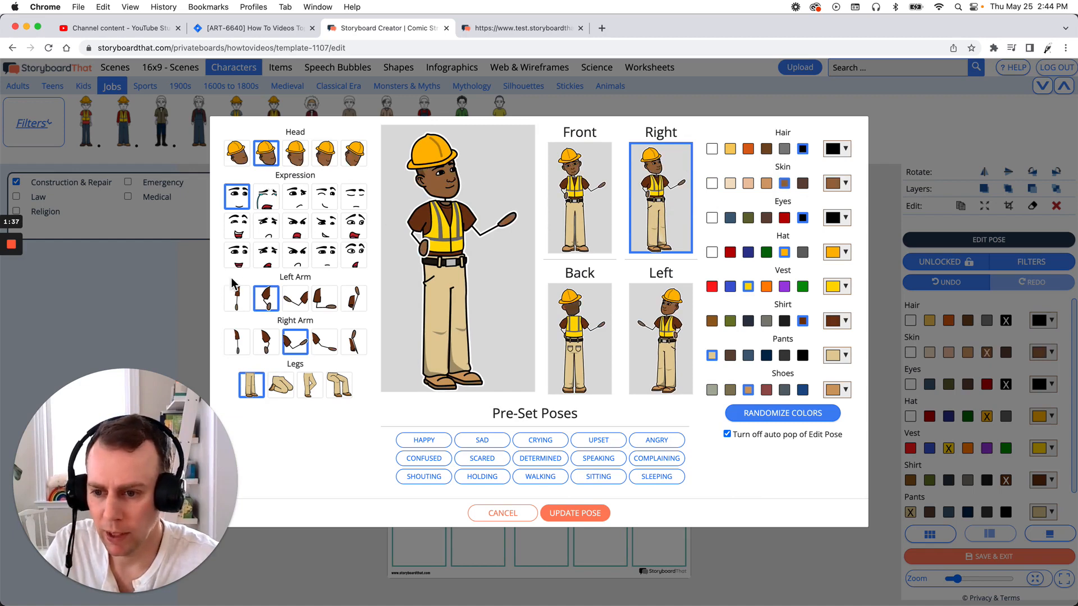
pyautogui.click(238, 255)
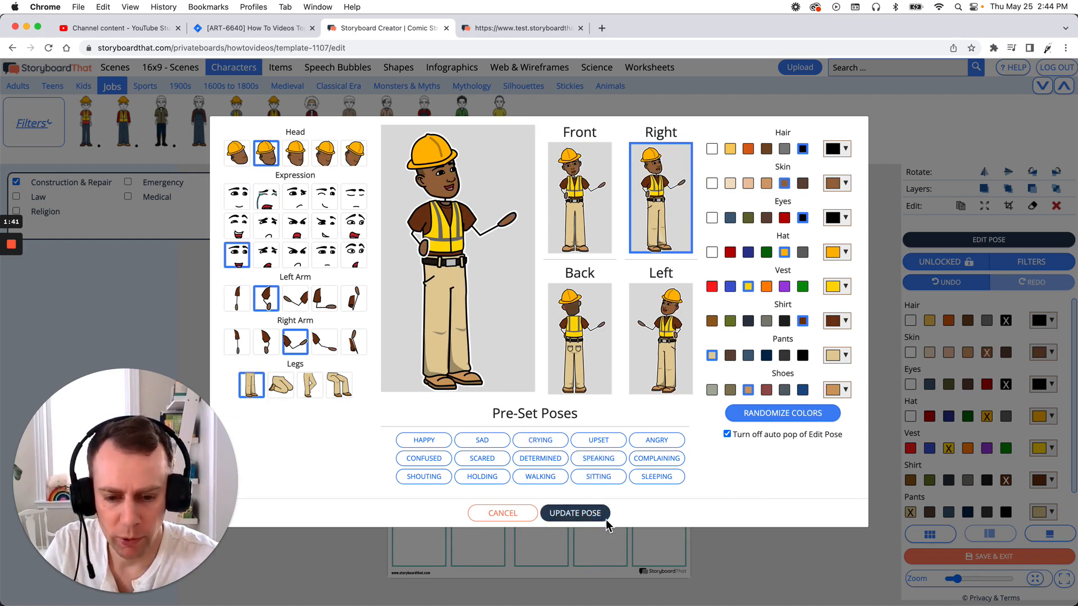
pyautogui.click(575, 513)
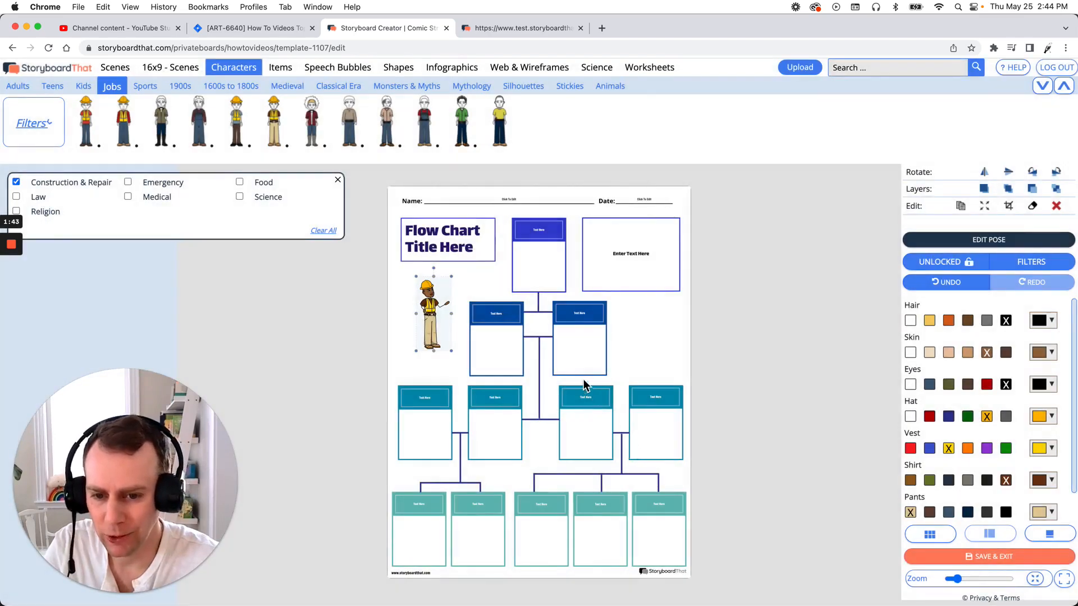
# Enlarge the worker and position him in the blank space under the title box, then close the character filters.
pyautogui.moveTo(424, 323); pyautogui.dragTo(396, 363)
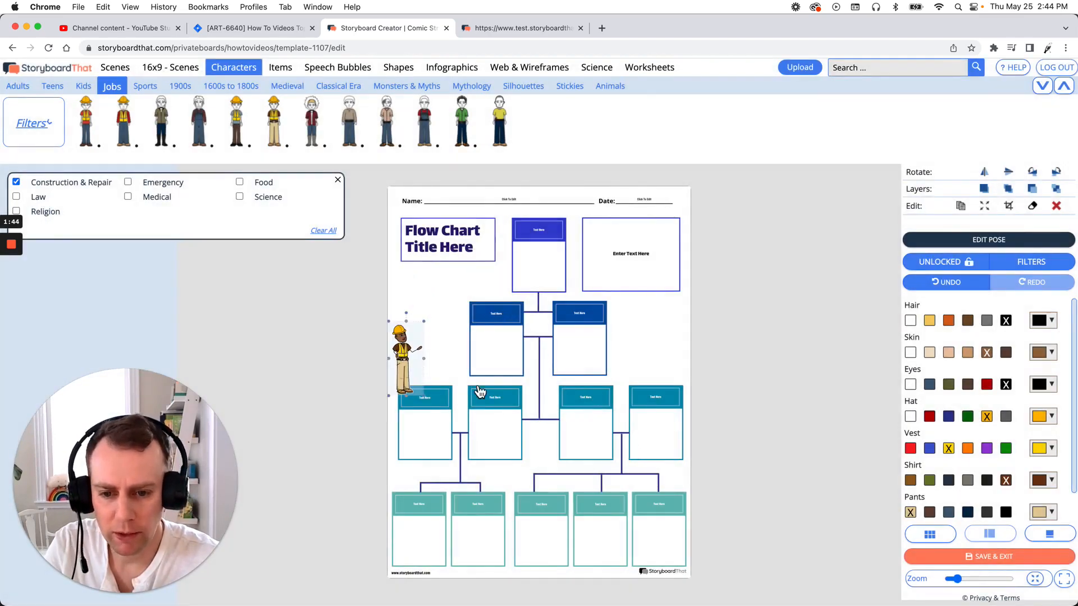
pyautogui.moveTo(480, 391); pyautogui.dragTo(419, 343)
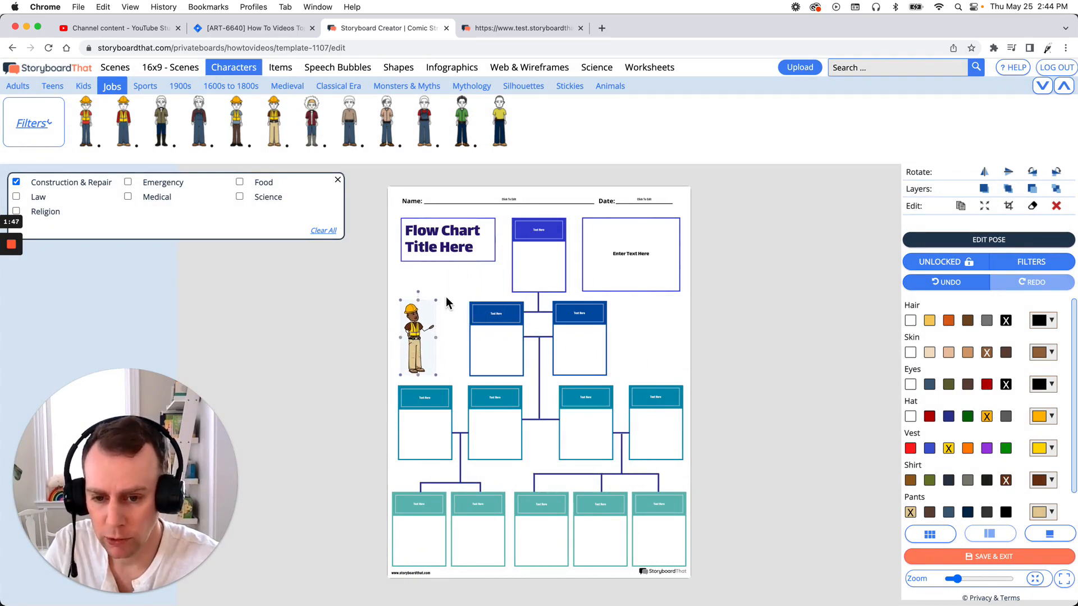
pyautogui.moveTo(445, 297); pyautogui.dragTo(462, 282)
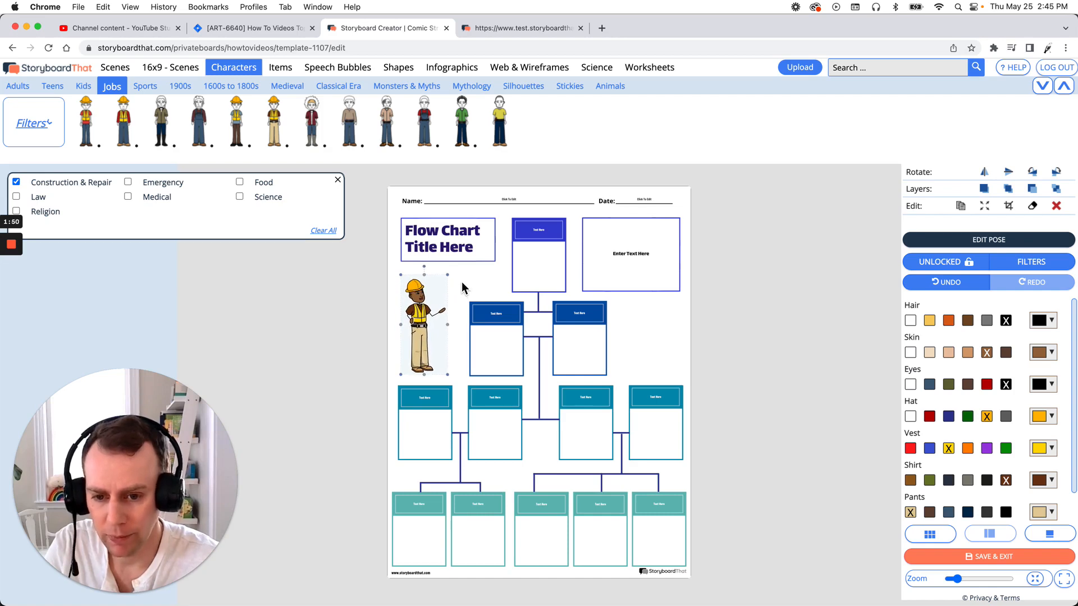
pyautogui.moveTo(425, 313); pyautogui.dragTo(428, 312)
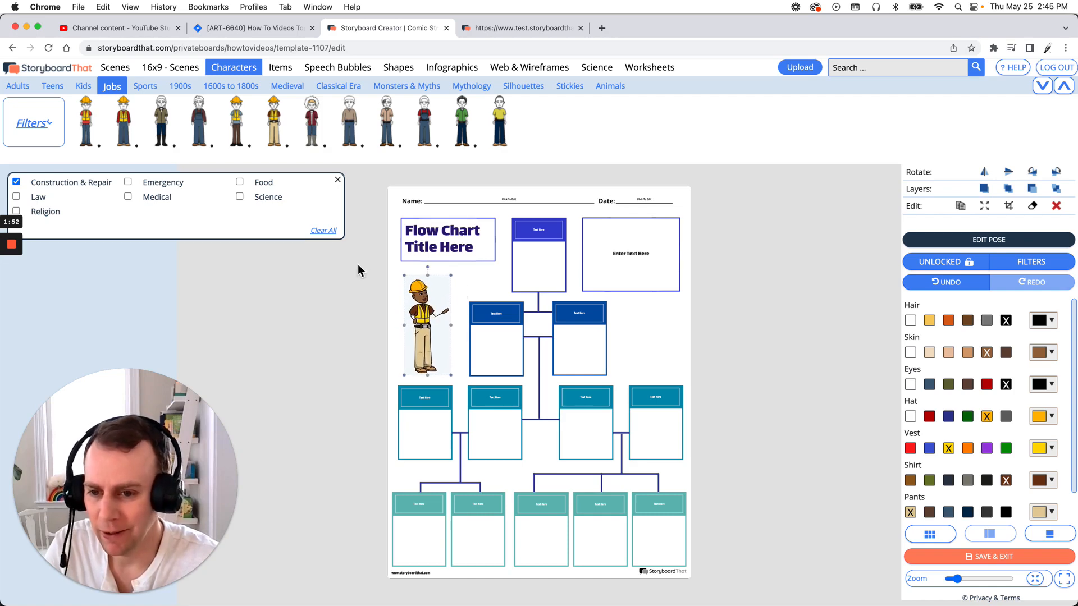
pyautogui.click(338, 181)
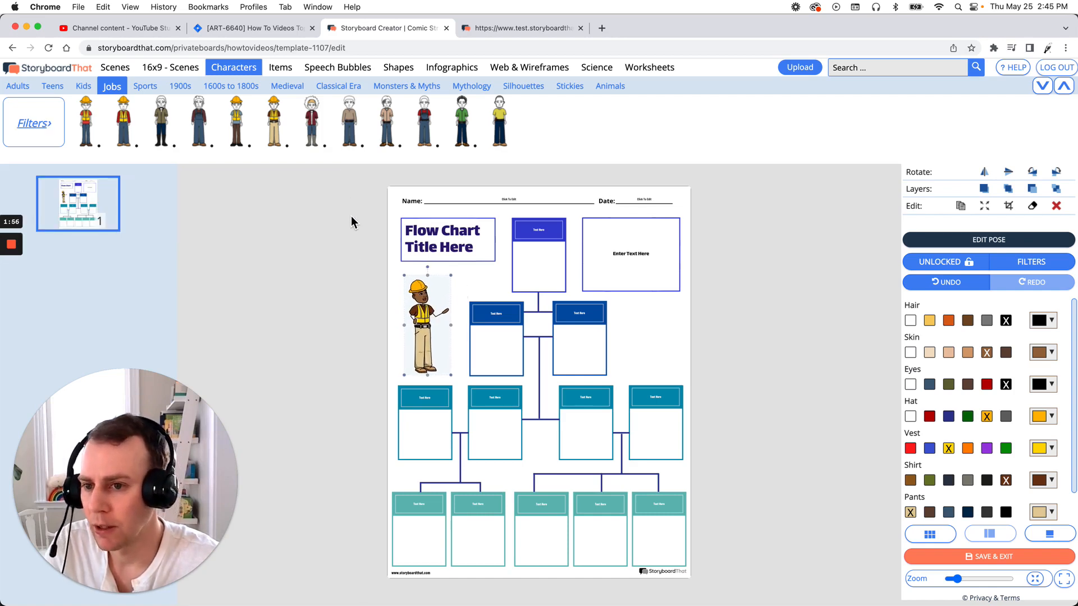
# Search the library for "tools" and add the yellow-handled hammer beside the worker's raised hand.
pyautogui.click(288, 78)
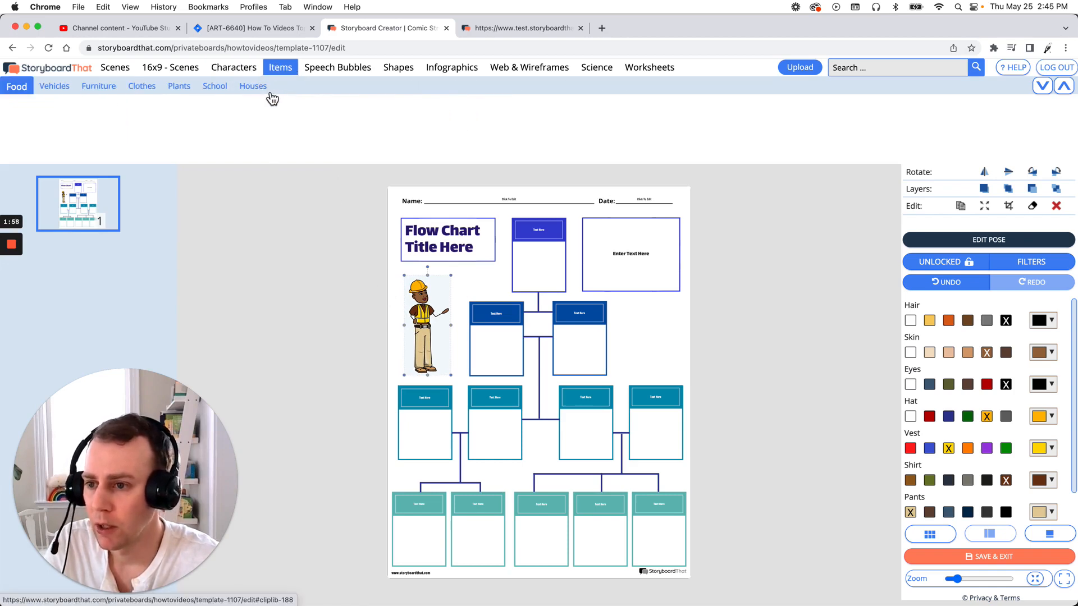
pyautogui.click(26, 90)
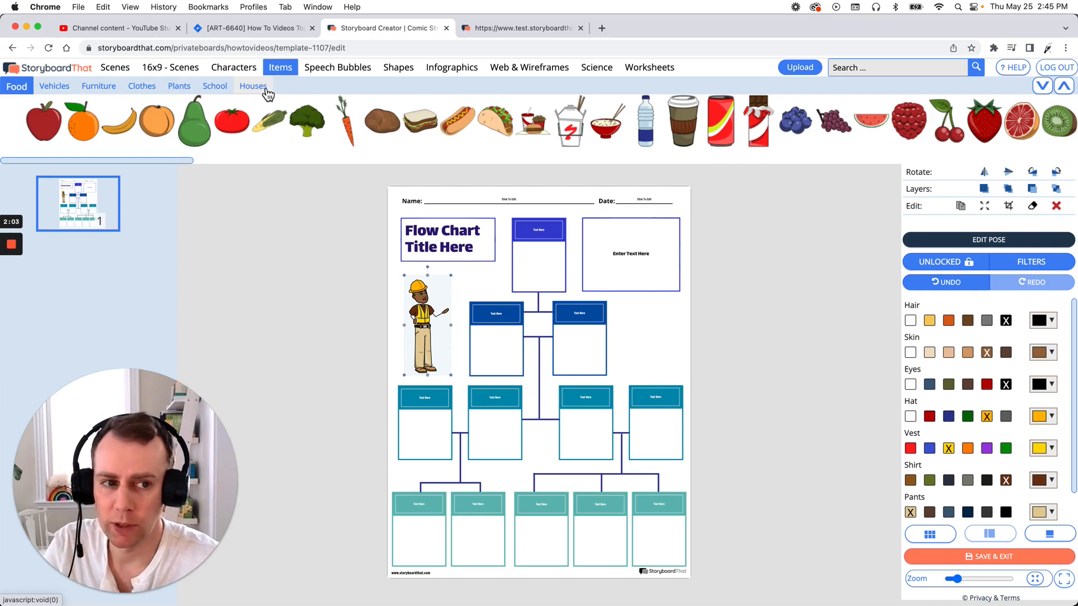
pyautogui.click(878, 71)
pyautogui.write('tools')
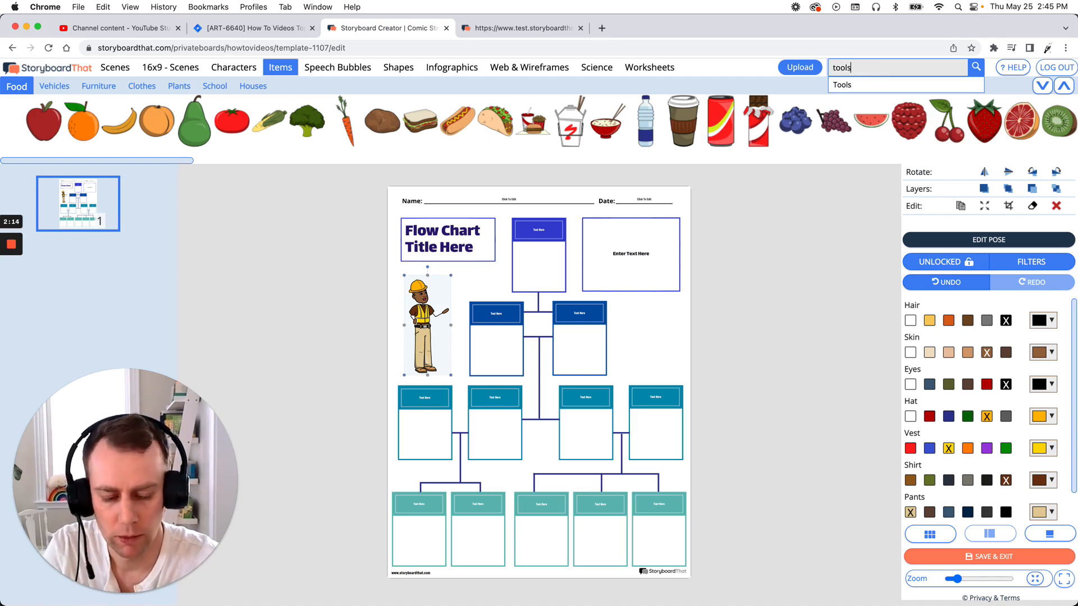
pyautogui.press('Return')
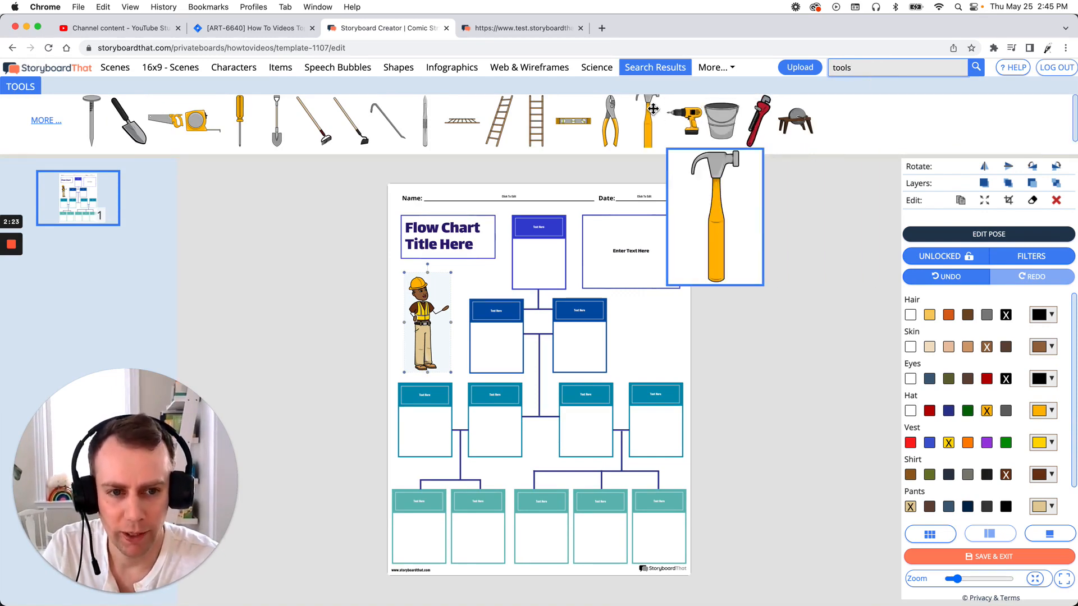
pyautogui.moveTo(652, 108); pyautogui.dragTo(445, 298)
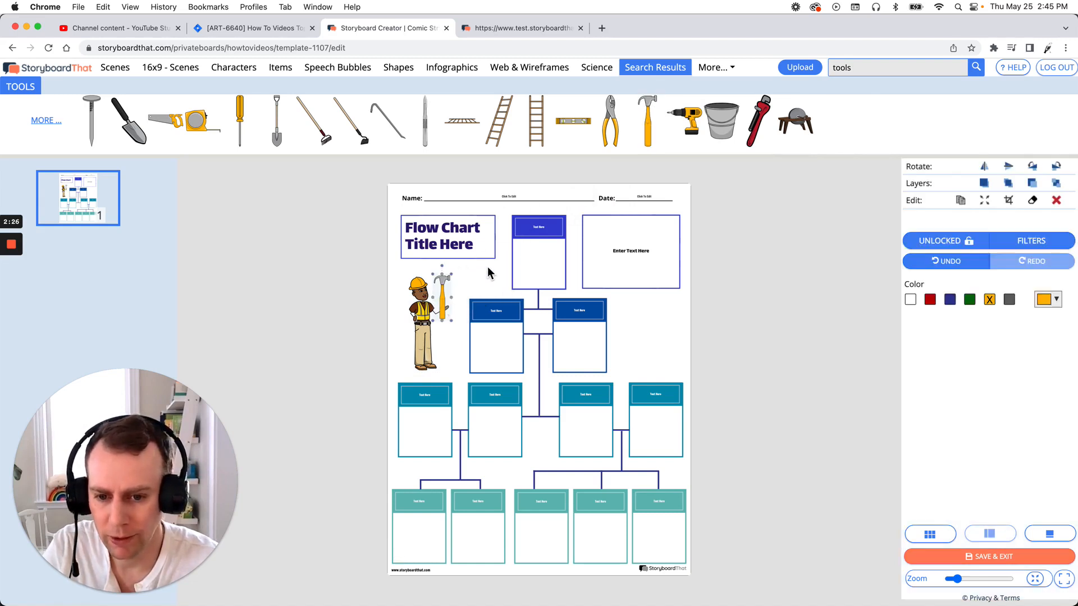
# Shrink the hammer, tilt it to fit in the worker's hand, and deselect it.
pyautogui.moveTo(451, 290); pyautogui.dragTo(452, 316)
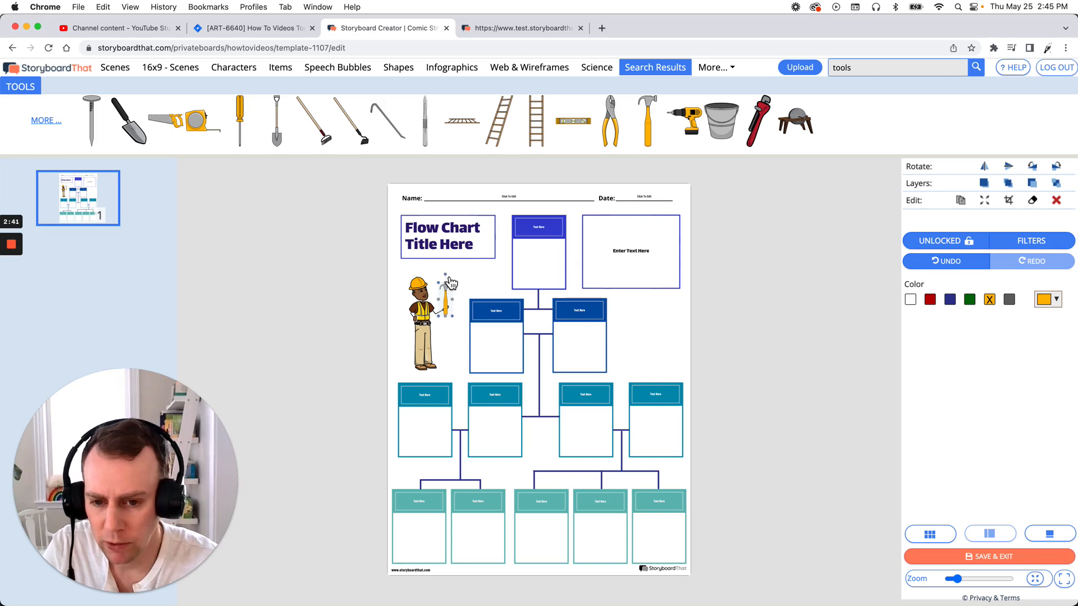
pyautogui.moveTo(450, 282); pyautogui.dragTo(452, 315)
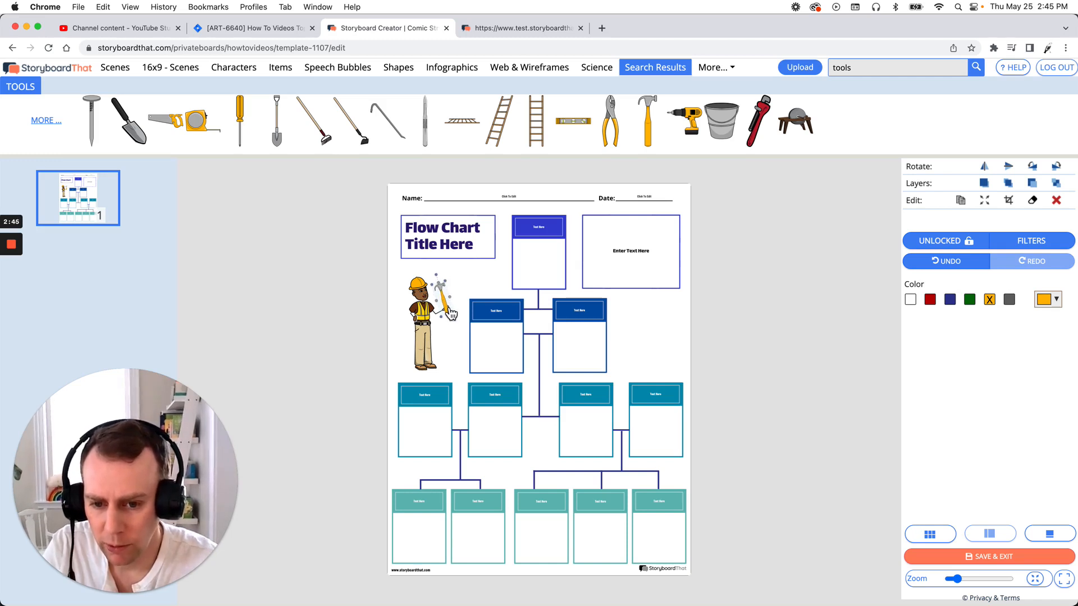
pyautogui.click(668, 335)
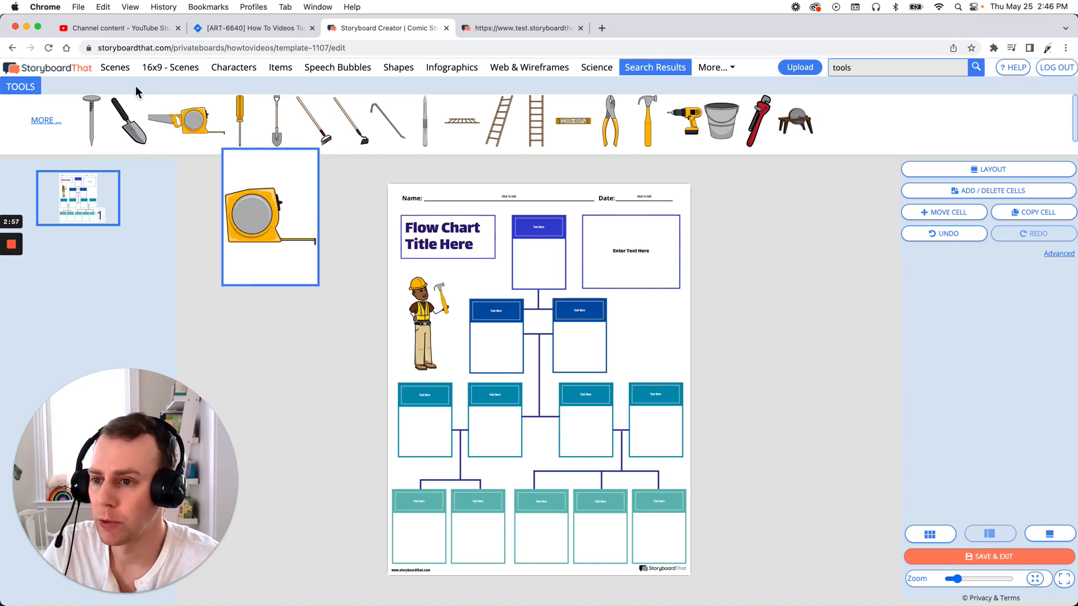
# Add the solid light grey pattern scene to the worksheet.
pyautogui.click(116, 77)
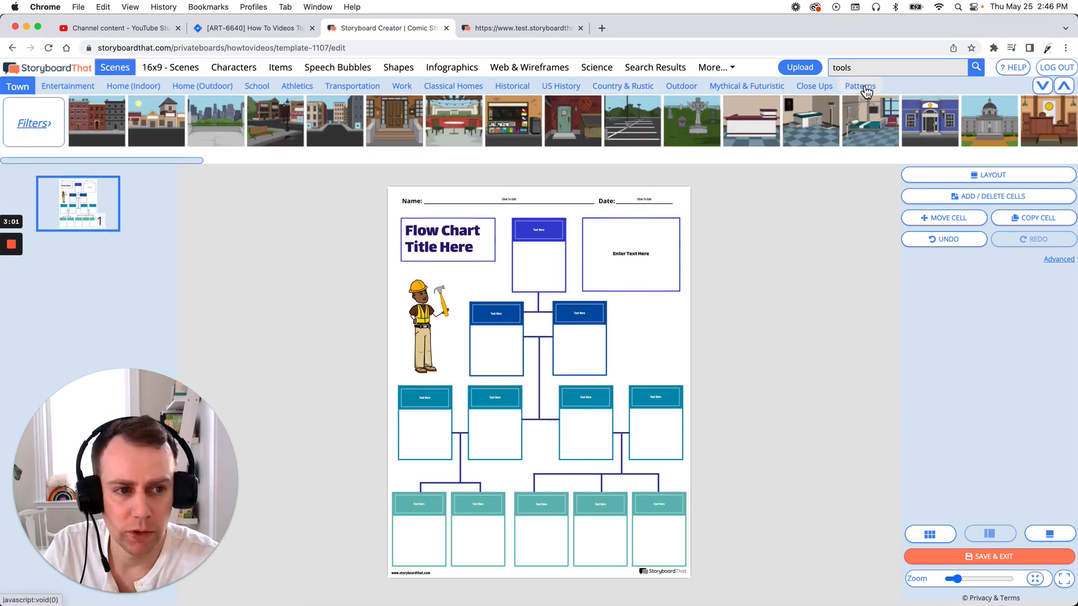
pyautogui.click(861, 87)
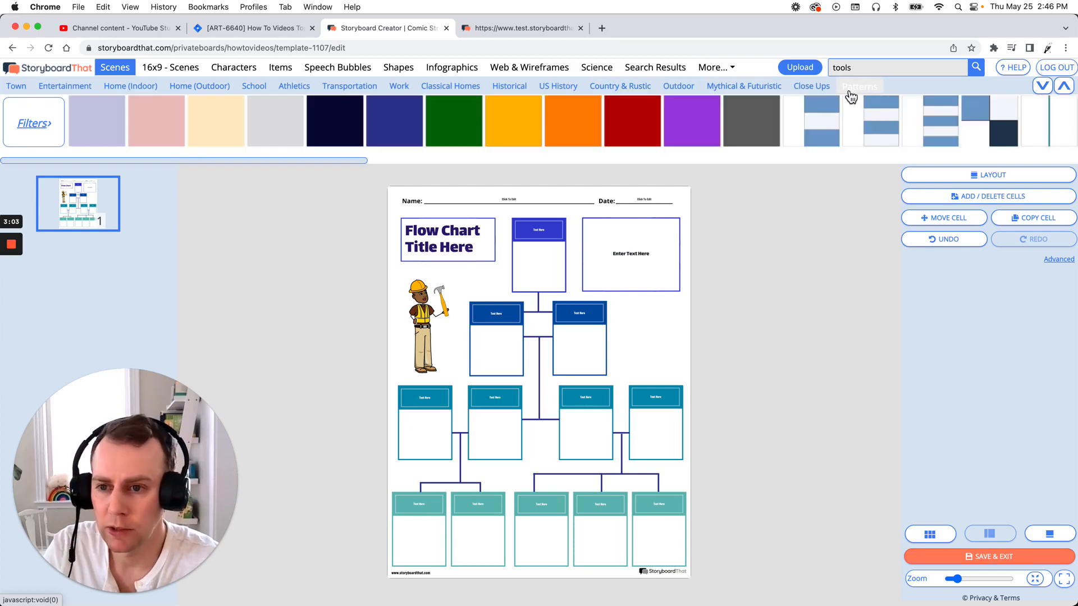
pyautogui.moveTo(831, 133)
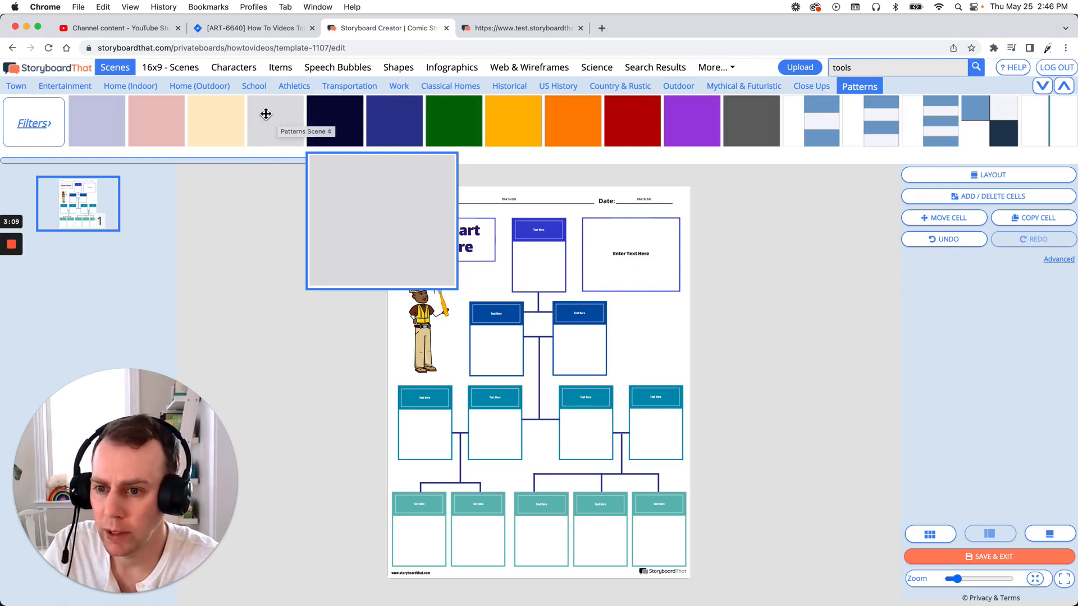
pyautogui.click(479, 306)
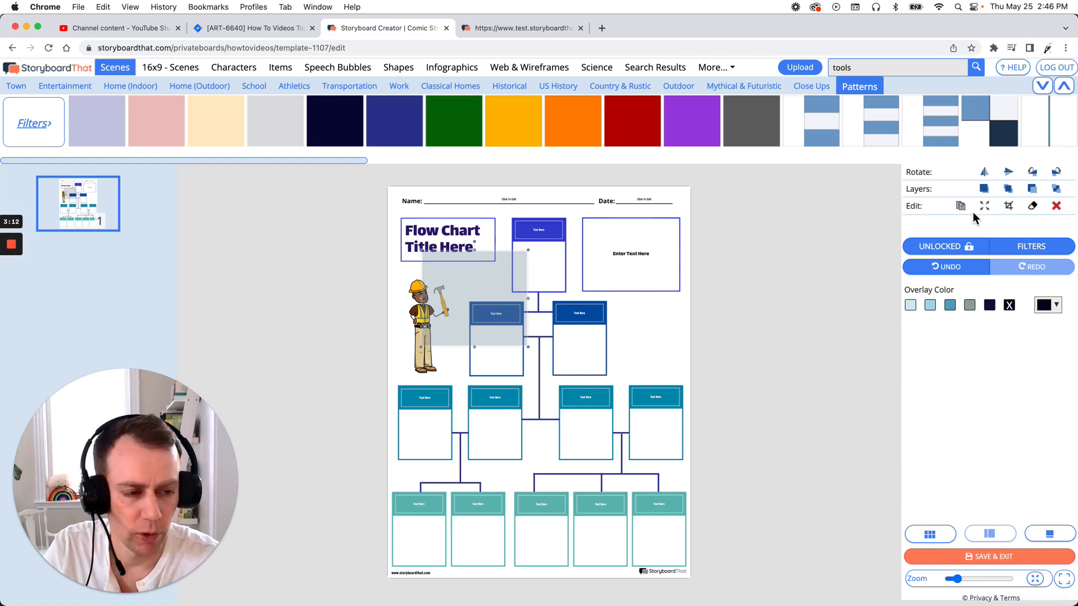
# Stretch the light grey scene non-proportionally to fill the whole page and send it behind all other artwork.
pyautogui.click(990, 210)
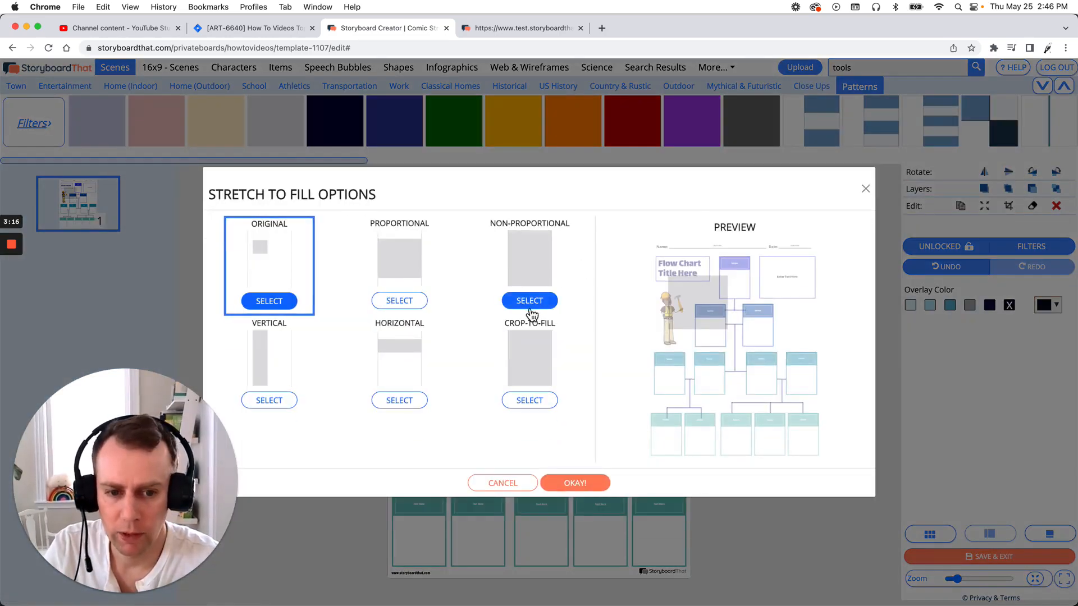
pyautogui.click(532, 303)
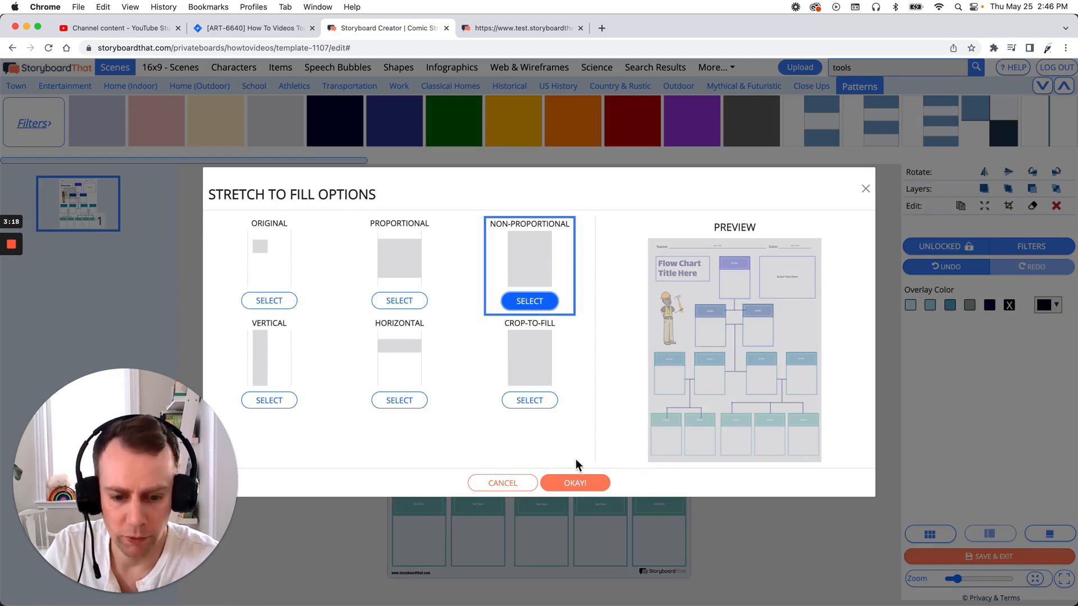
pyautogui.click(576, 484)
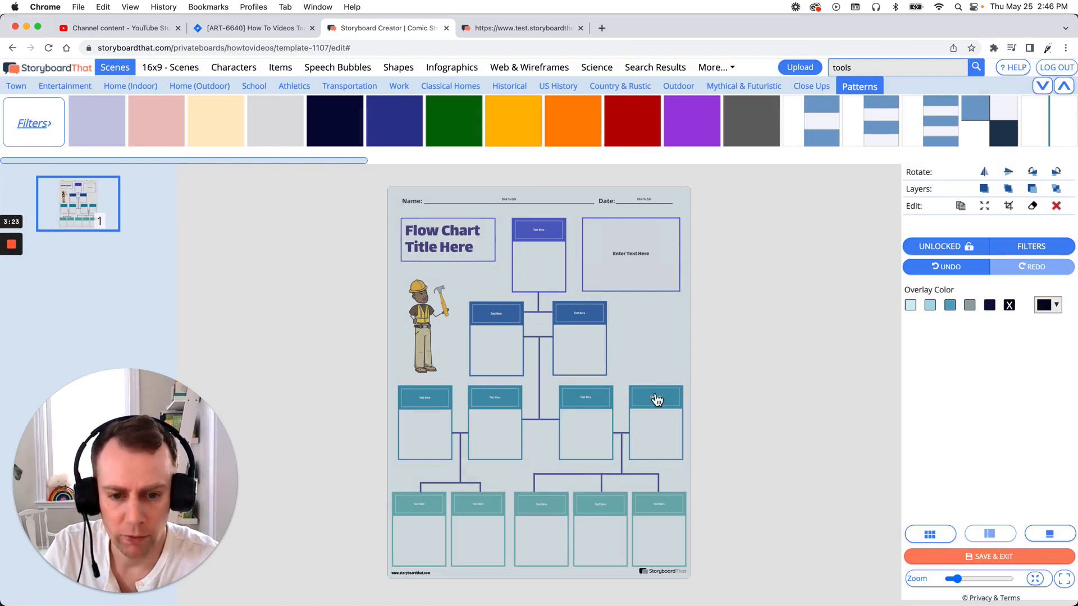
pyautogui.click(1059, 191)
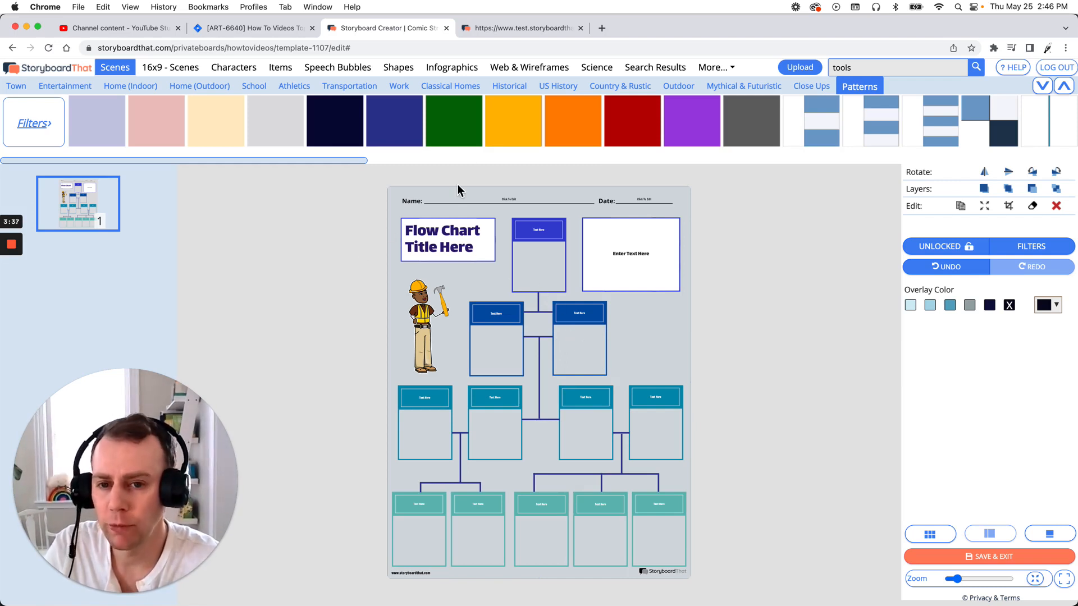
# Place the teal square shape over the right-hand box in the second row and size it to cover the box's blank area.
pyautogui.moveTo(371, 120)
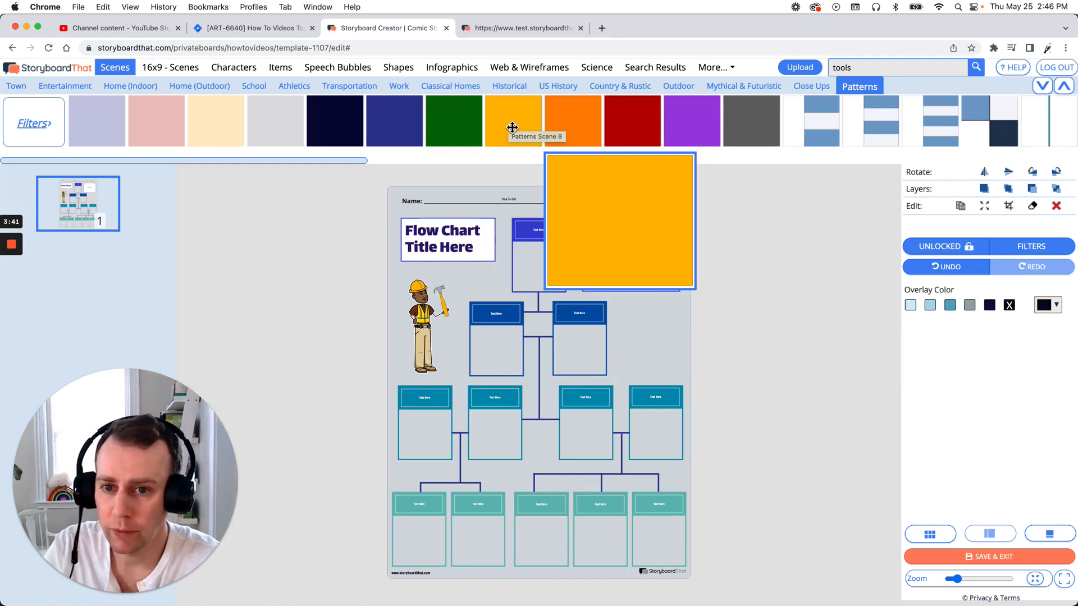
pyautogui.click(401, 70)
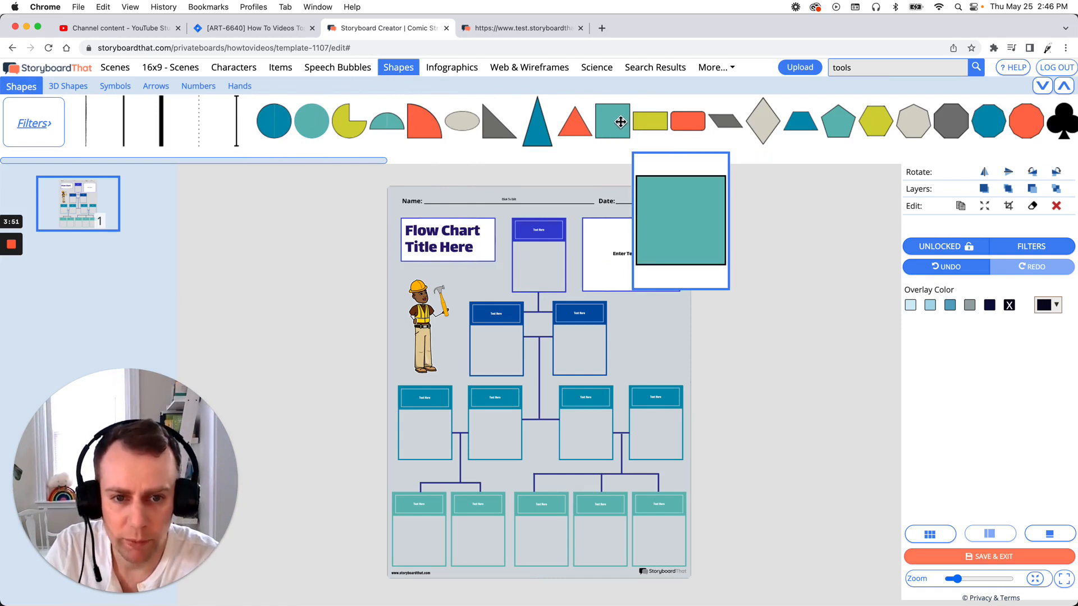
pyautogui.moveTo(615, 120); pyautogui.dragTo(611, 384)
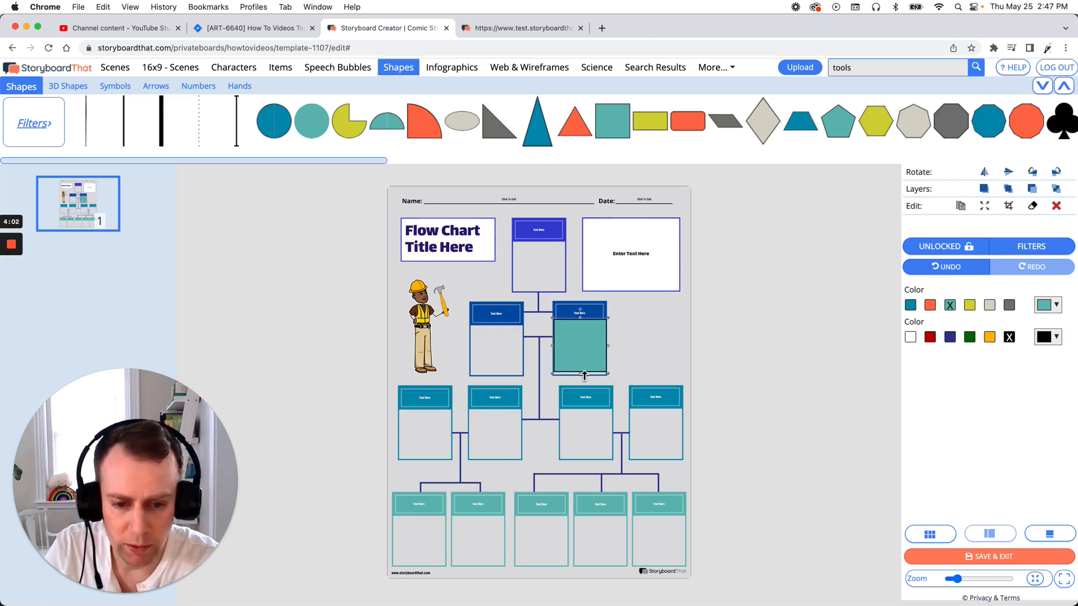
pyautogui.moveTo(583, 376); pyautogui.dragTo(584, 380)
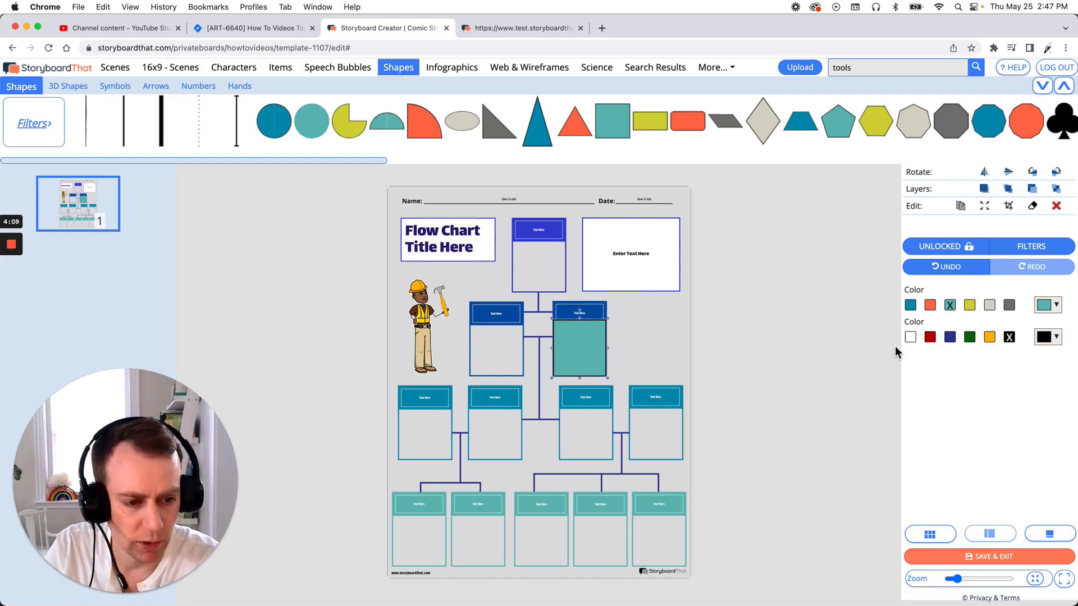
# Set both the outline and the fill of the teal square to white.
pyautogui.click(911, 338)
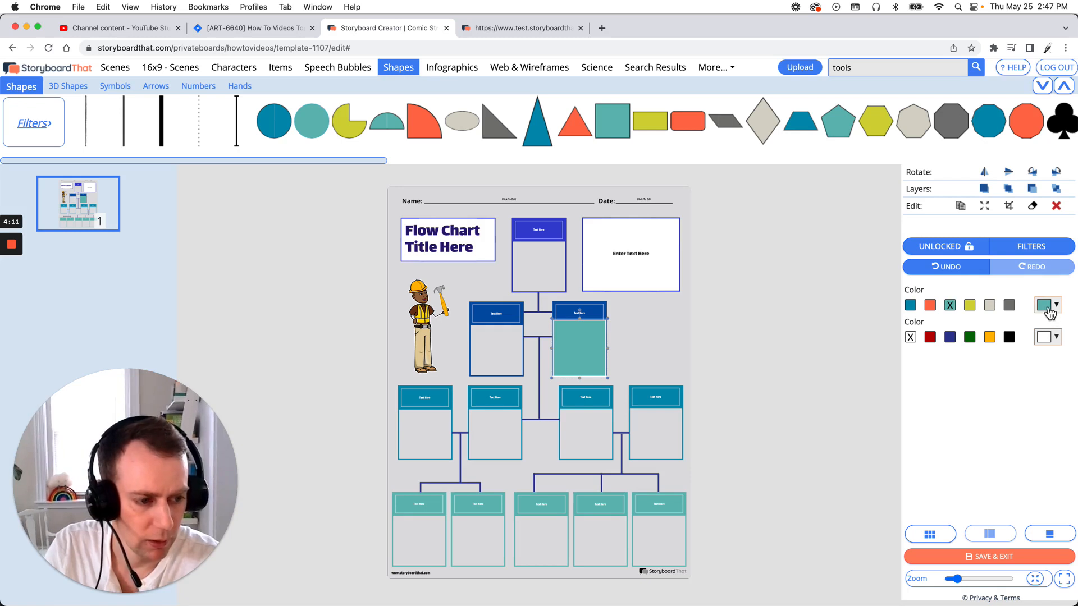
pyautogui.click(1046, 308)
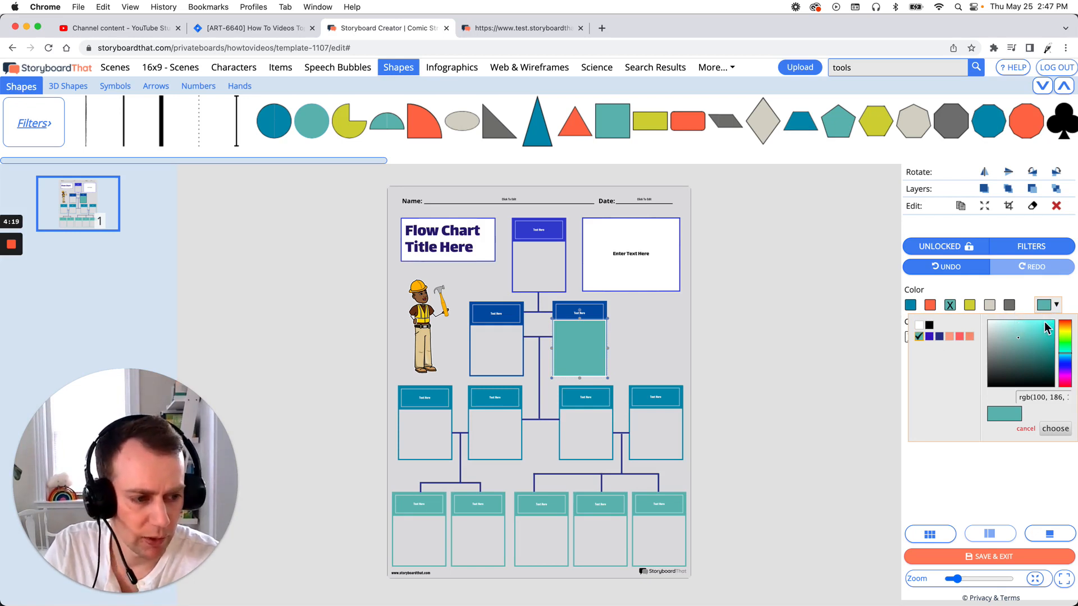
pyautogui.moveTo(1021, 337)
pyautogui.mouseDown()
pyautogui.moveTo(1011, 337)
pyautogui.moveTo(1019, 333)
pyautogui.mouseUp()
pyautogui.click(919, 337)
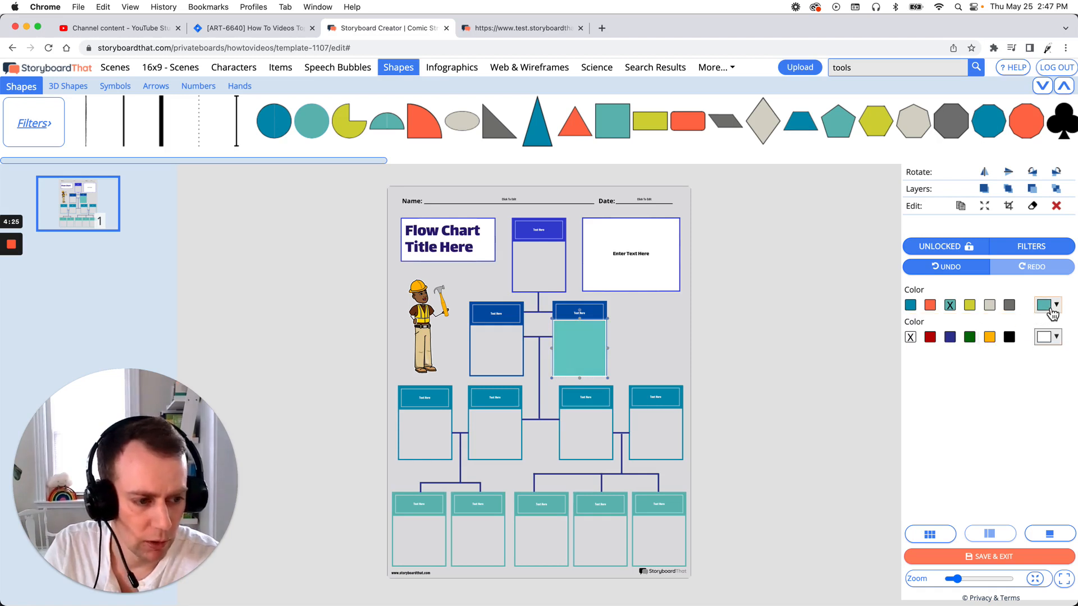
pyautogui.click(1048, 308)
pyautogui.click(919, 325)
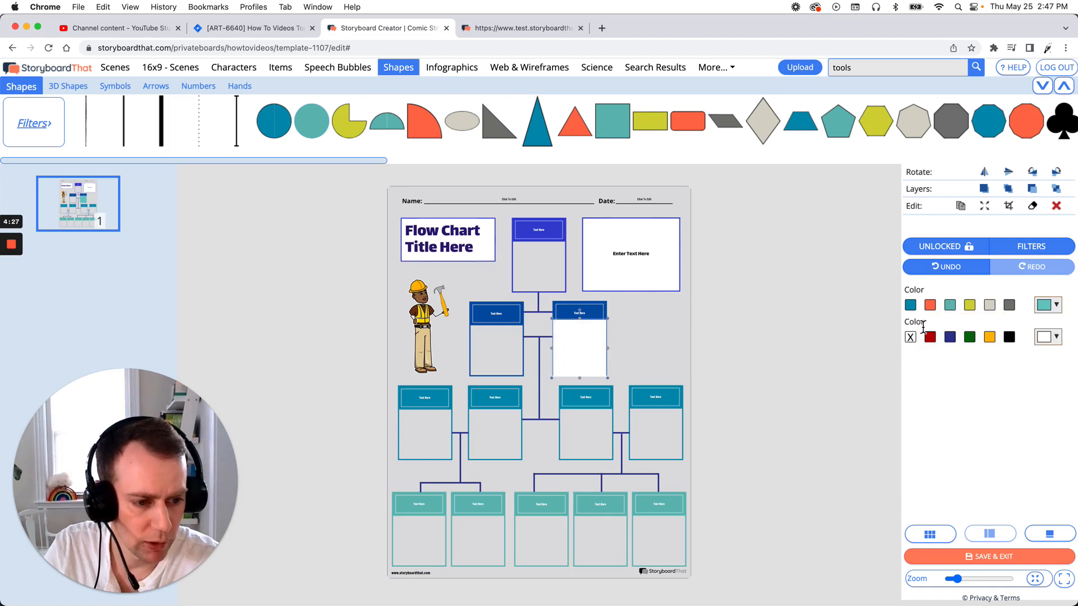
# Nudge the white square up slightly and layer it behind the box frame but in front of the grey background, then deselect it.
pyautogui.moveTo(595, 351); pyautogui.dragTo(595, 350)
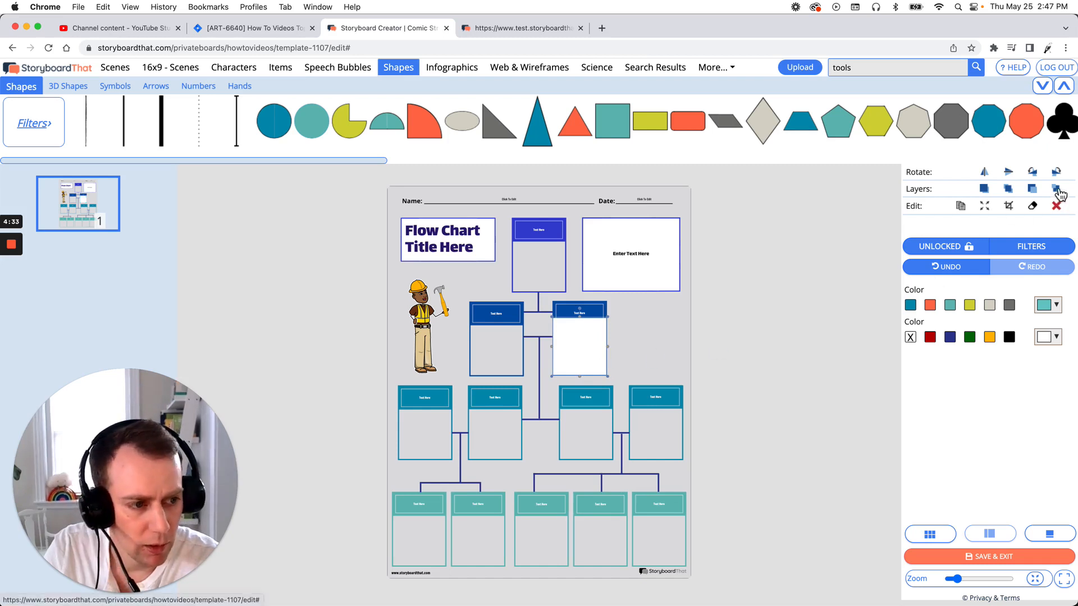
pyautogui.click(1030, 208)
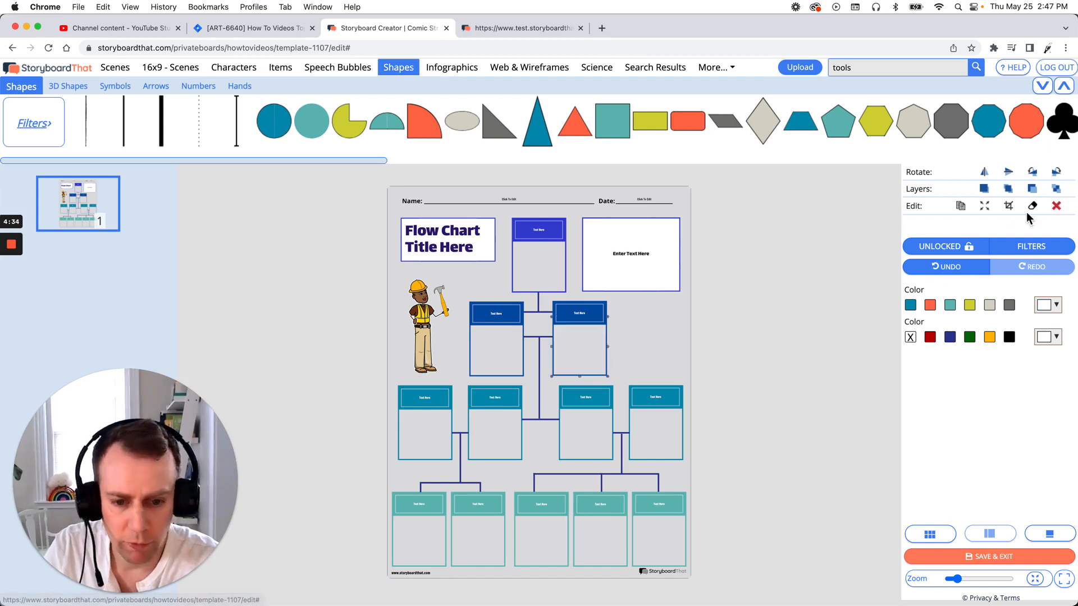
pyautogui.click(986, 191)
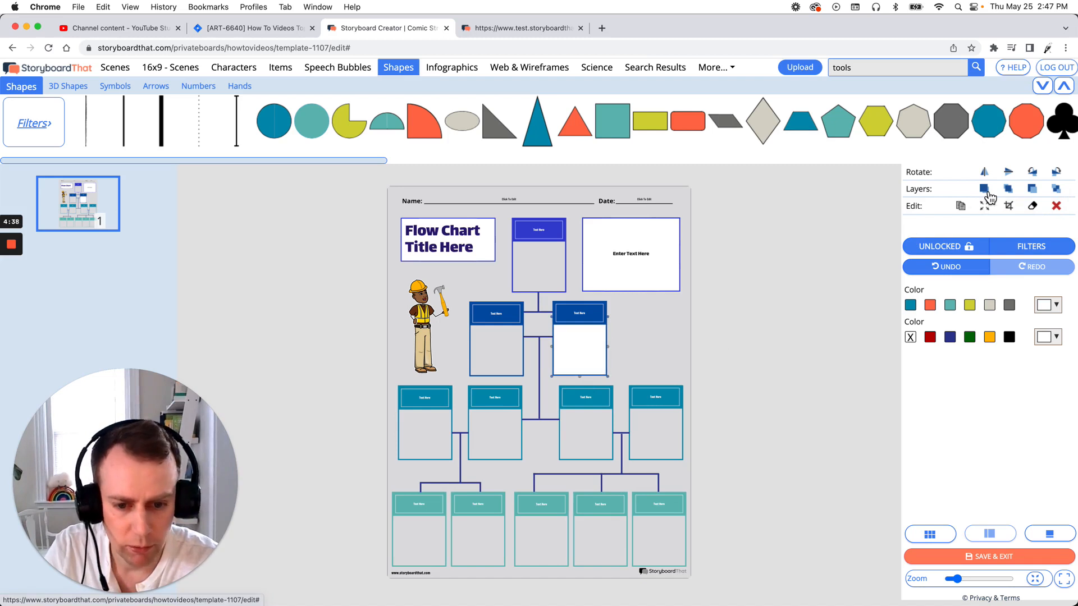
pyautogui.click(787, 275)
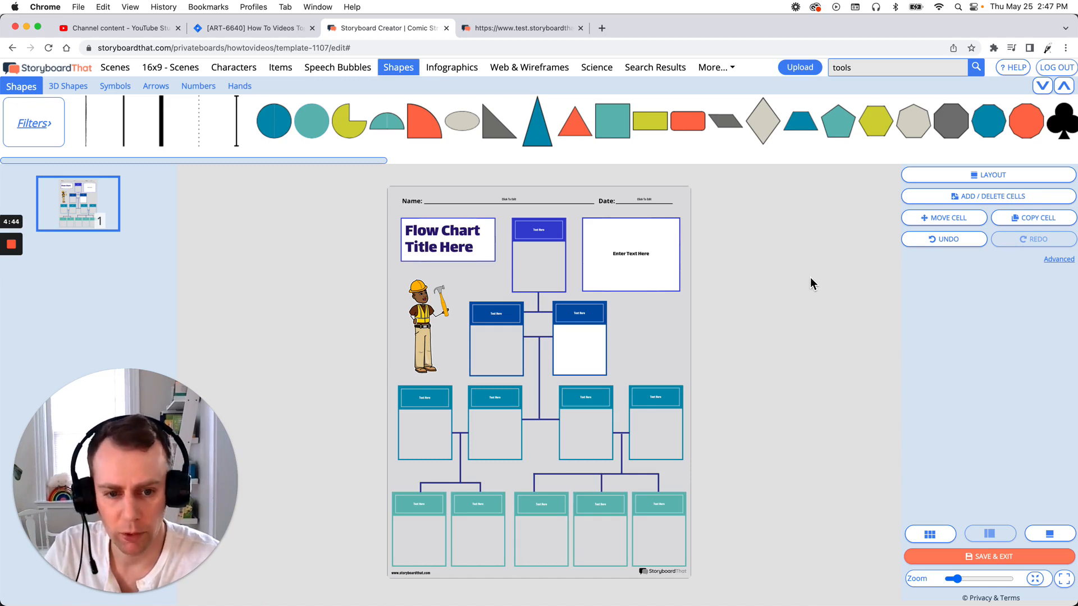
# Replace the "Enter Text Here" placeholder with "How to fix a flow chart".
pyautogui.click(625, 259)
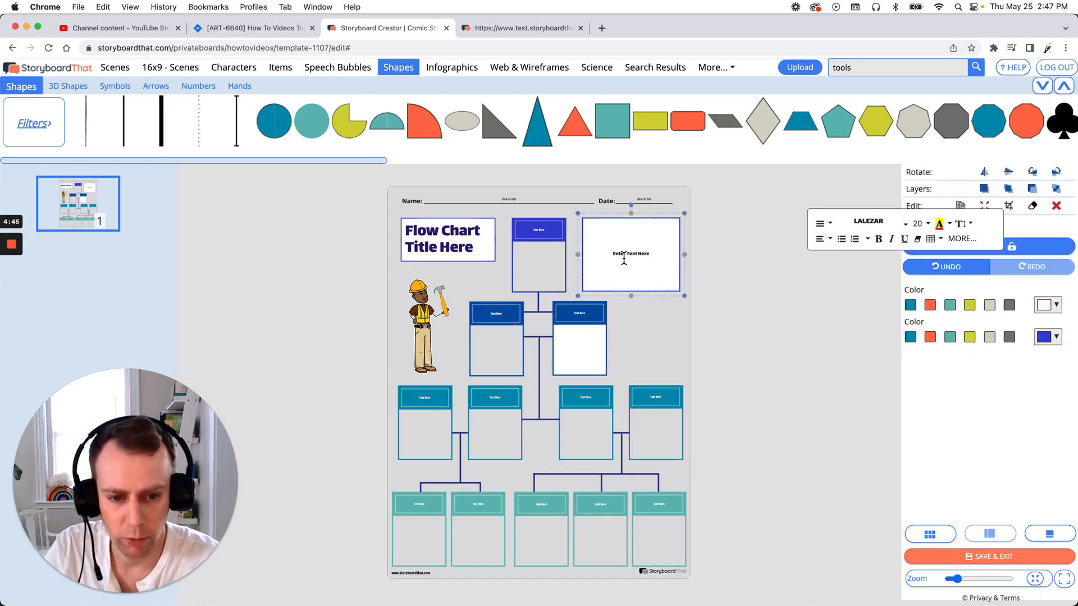
pyautogui.tripleClick(617, 257)
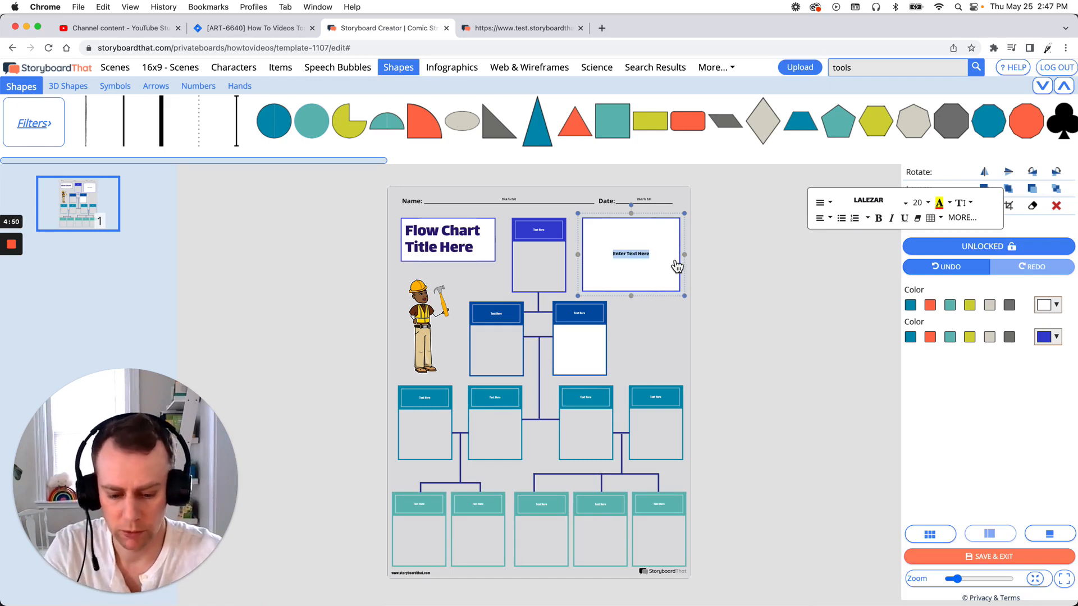
pyautogui.write('How to')
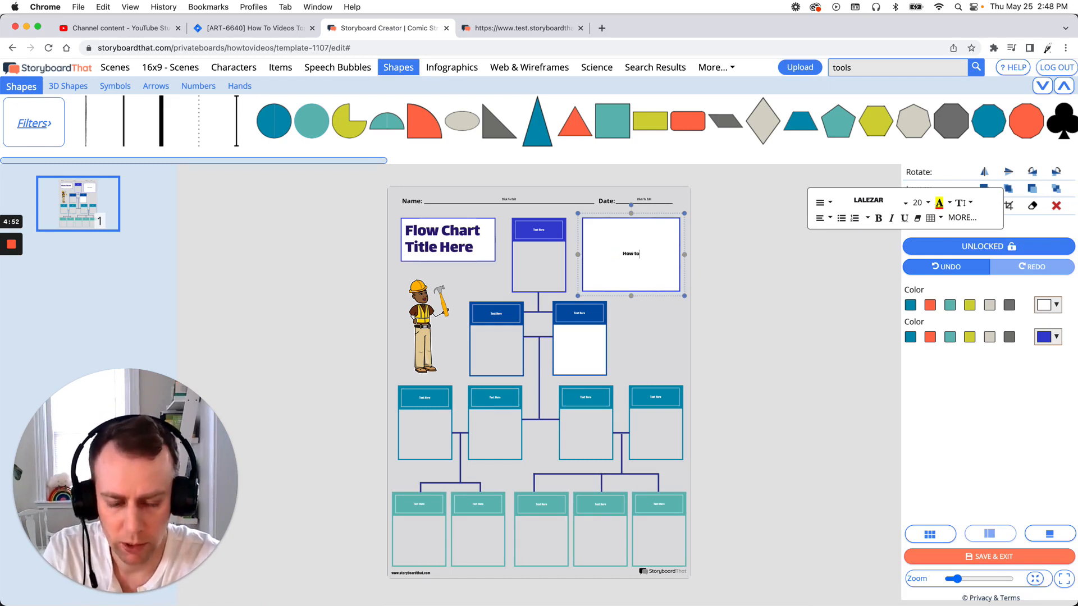
pyautogui.write(' fix a')
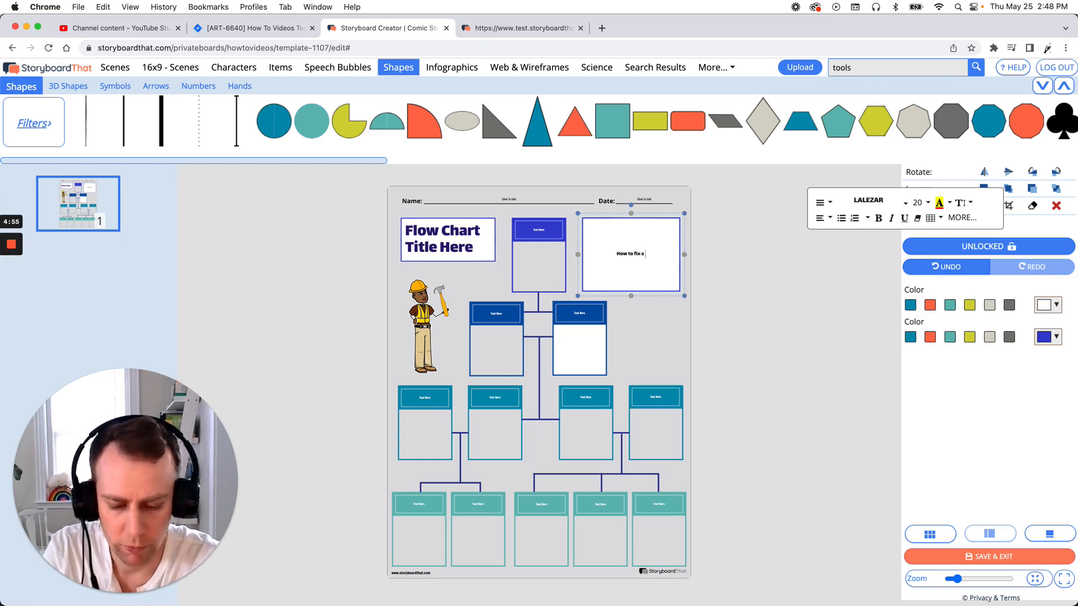
pyautogui.write(' flow chart')
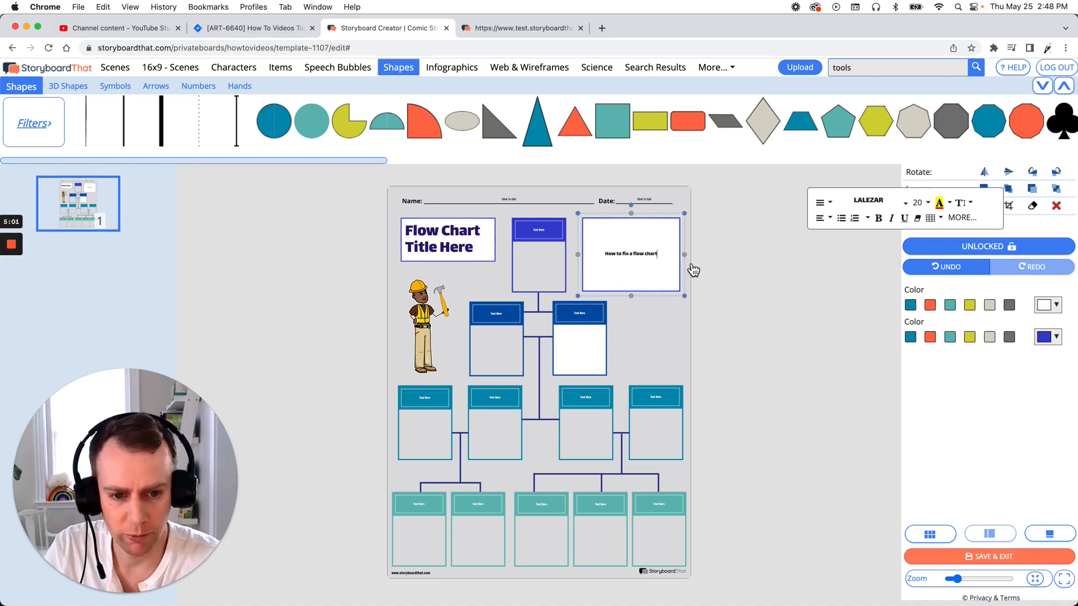
# Move the "How to fix a flow chart" box toward the top flow chart box, then undo the move.
pyautogui.moveTo(665, 258); pyautogui.dragTo(641, 262)
pyautogui.click(643, 281)
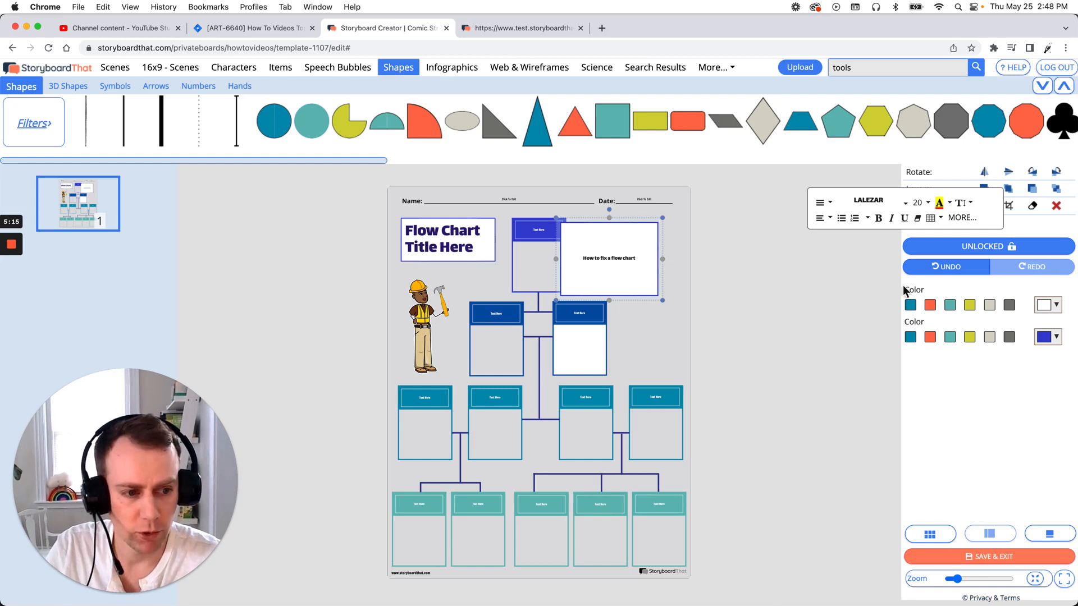
pyautogui.click(961, 275)
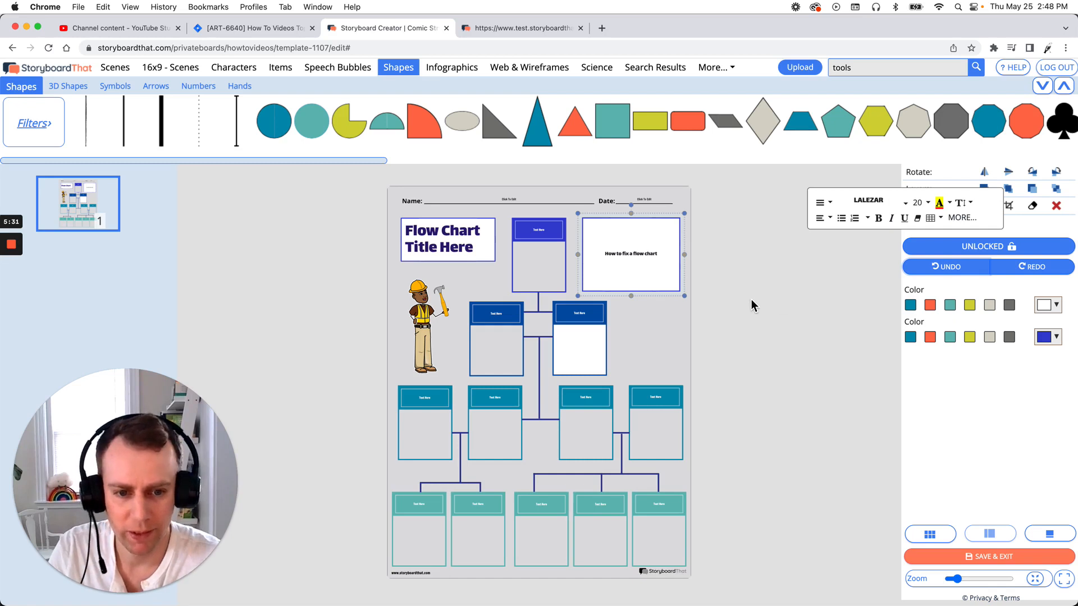
# Set the font size of the "How to fix a flow chart" text to 42.
pyautogui.click(653, 259)
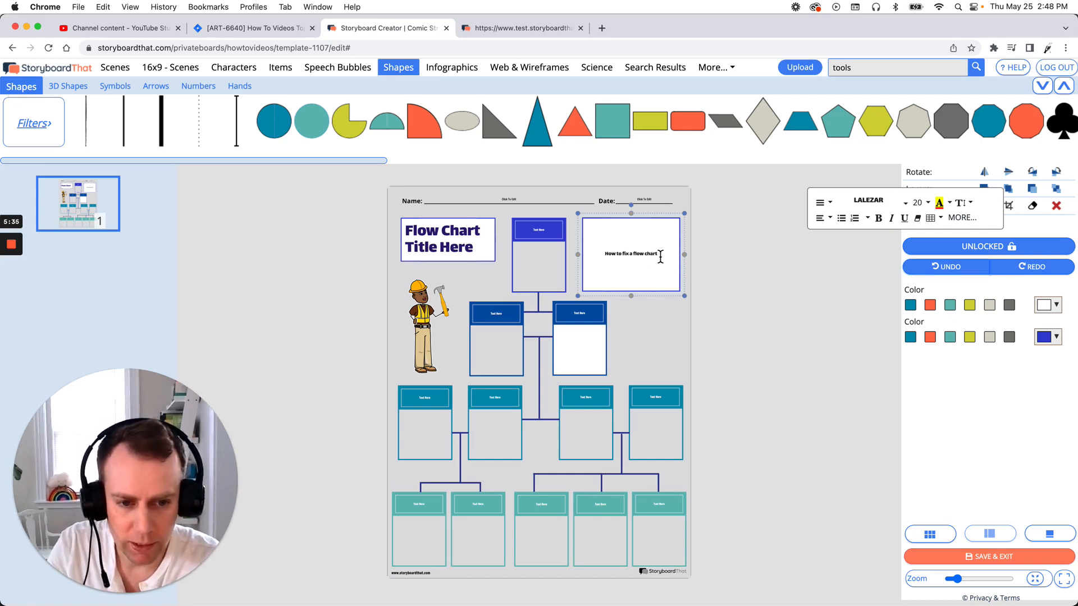
pyautogui.moveTo(659, 257); pyautogui.dragTo(605, 263)
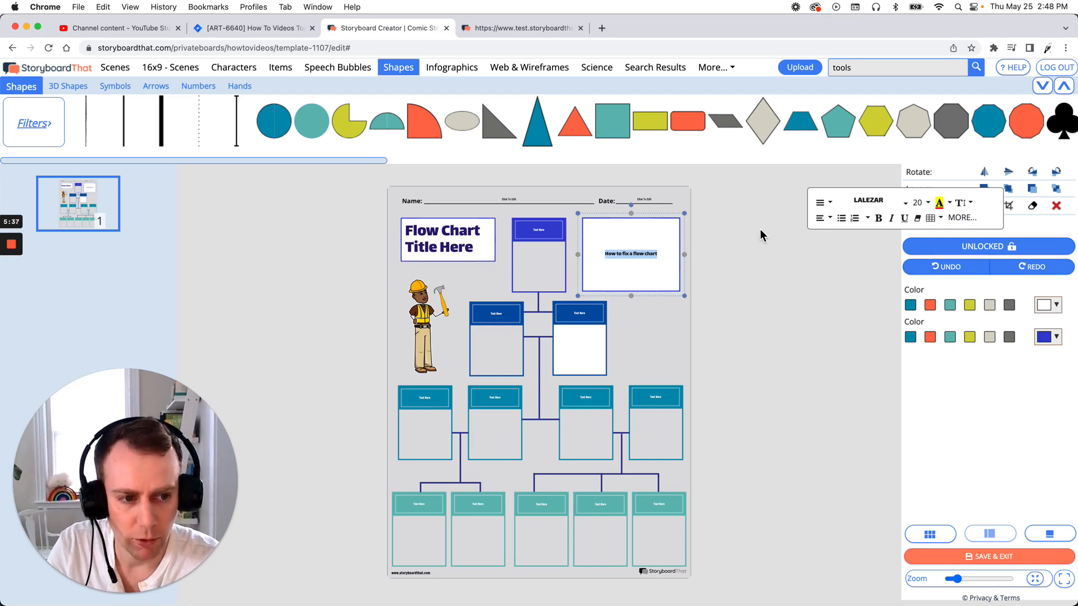
pyautogui.click(920, 203)
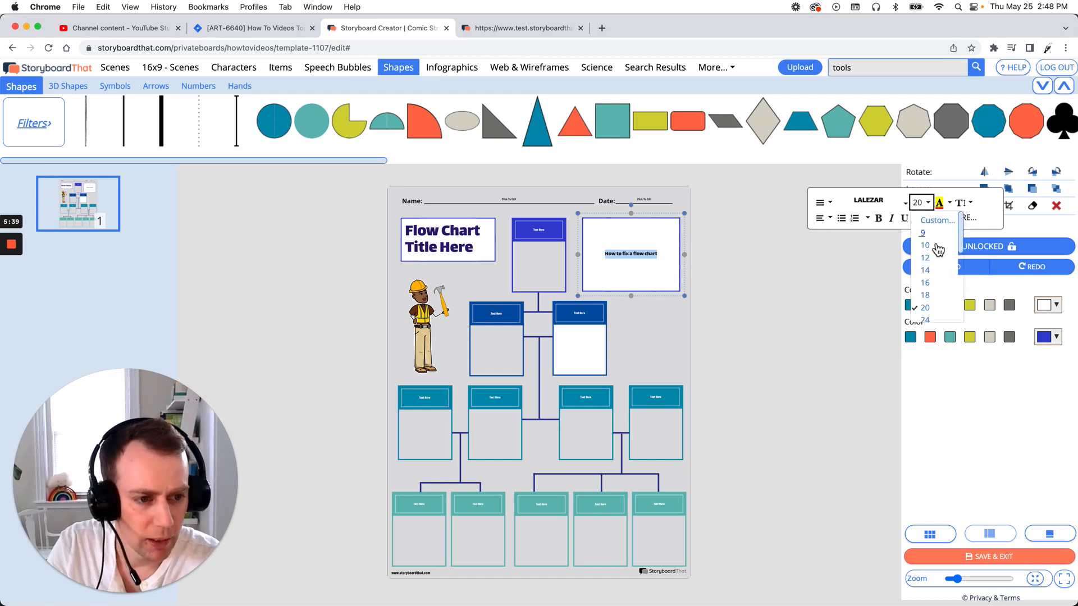
pyautogui.scroll(-4, 937, 251)
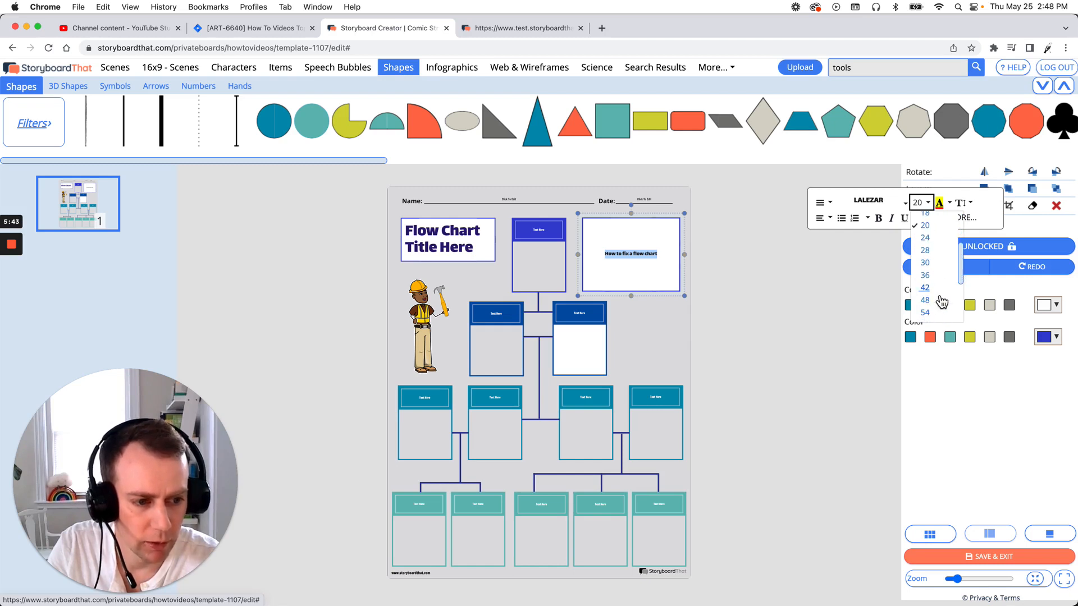
pyautogui.click(938, 302)
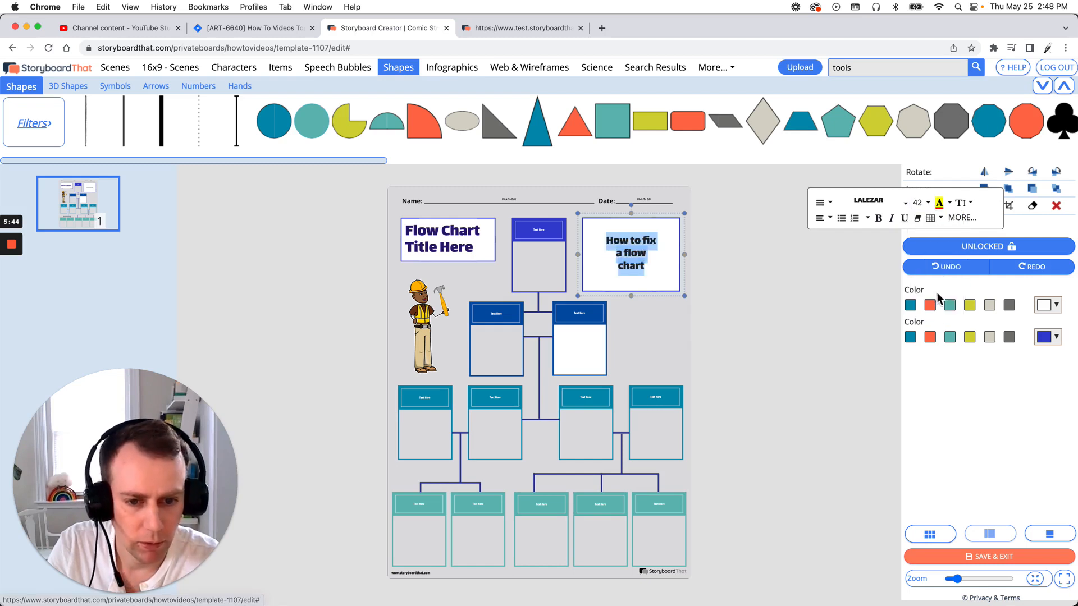
# Change the font of the "How to fix a flow chart" text to Coustard and deselect the box.
pyautogui.click(903, 207)
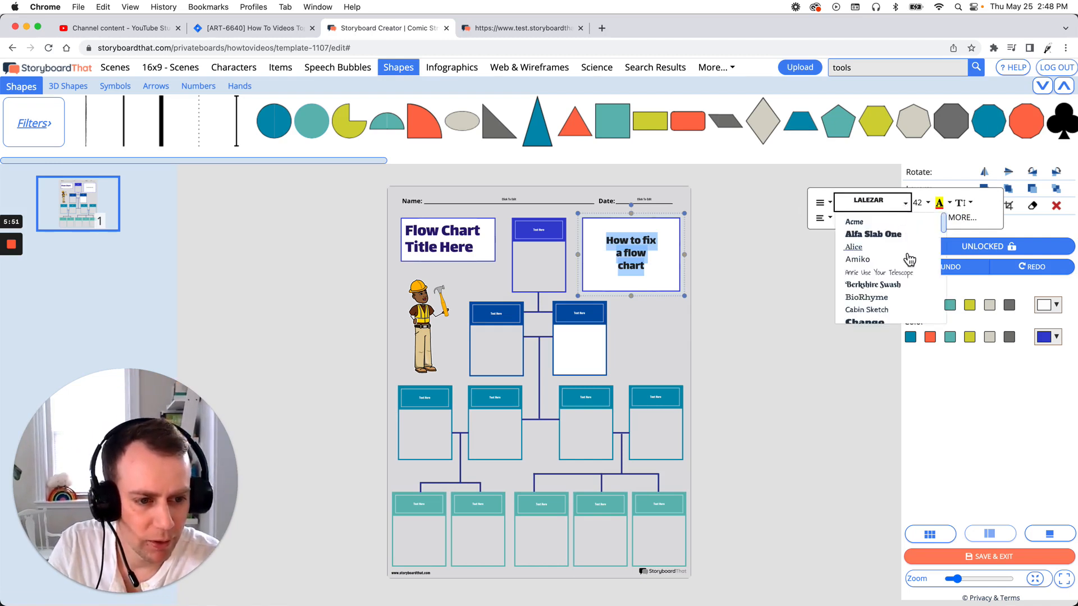
pyautogui.scroll(-2, 909, 255)
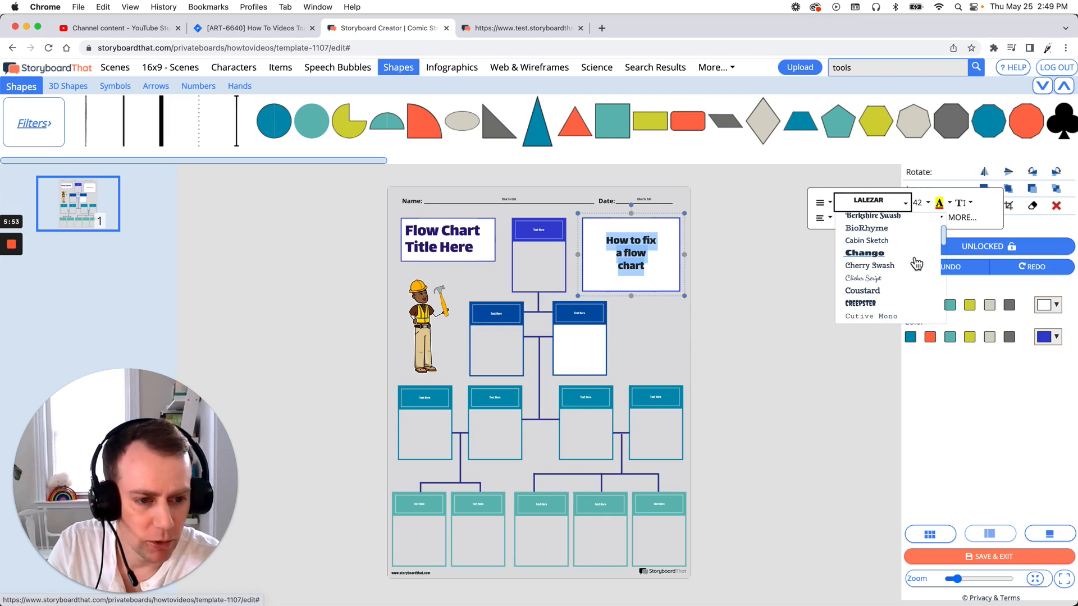
pyautogui.click(875, 296)
pyautogui.click(798, 283)
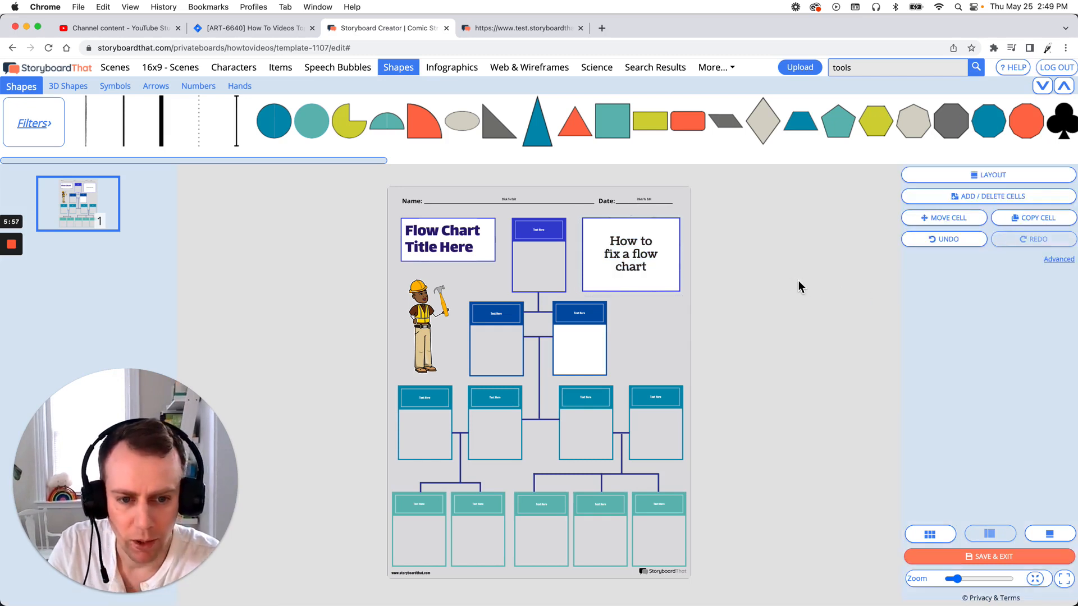